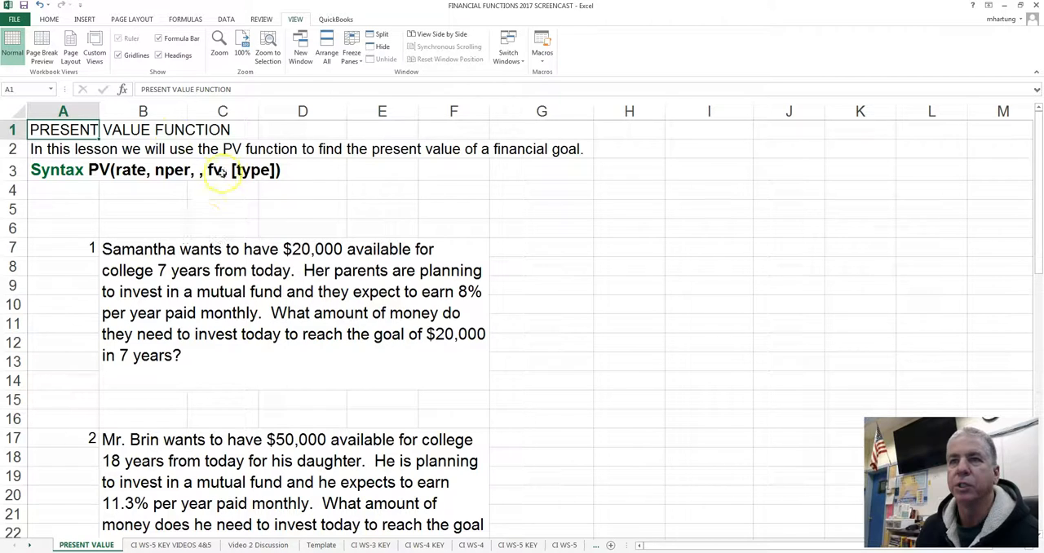
Step: Review the PV syntax and word problems on the PRESENT VALUE sheet, and the period column on CI WS-5 KEY VIDEOS 4&5
left_click(65, 175)
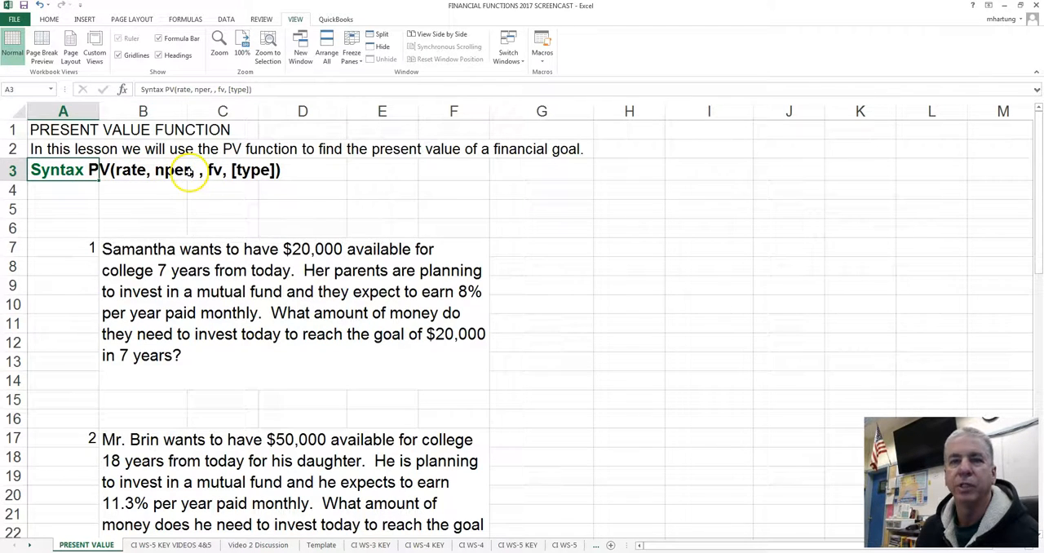
left_click(87, 191)
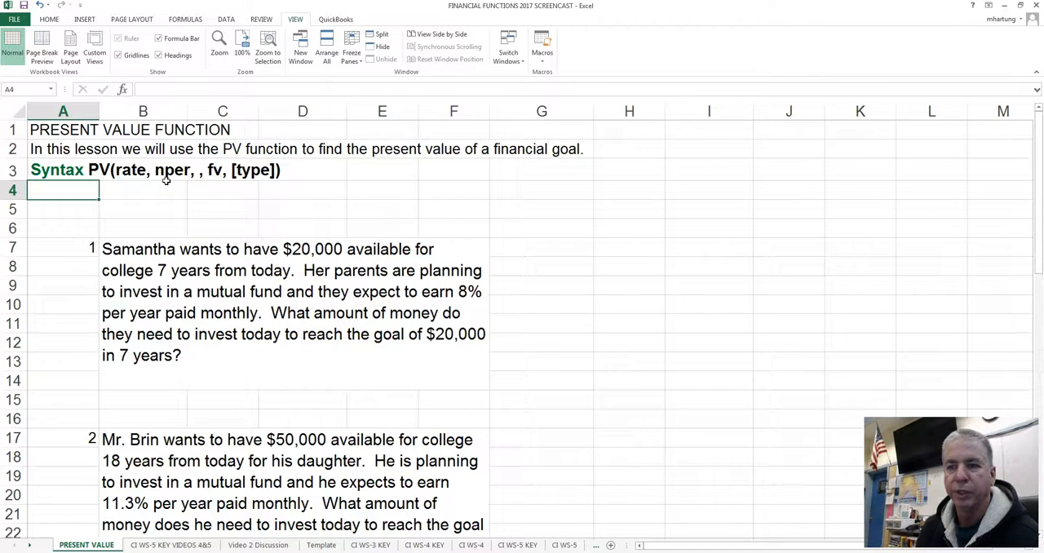
left_click(206, 545)
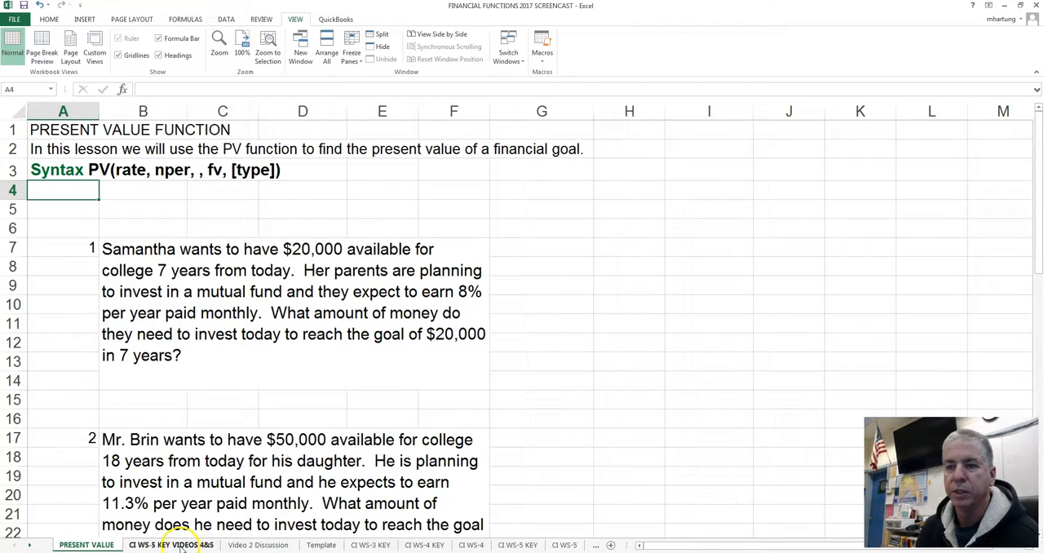
left_click(62, 355)
left_click_drag(62, 355, 54, 480)
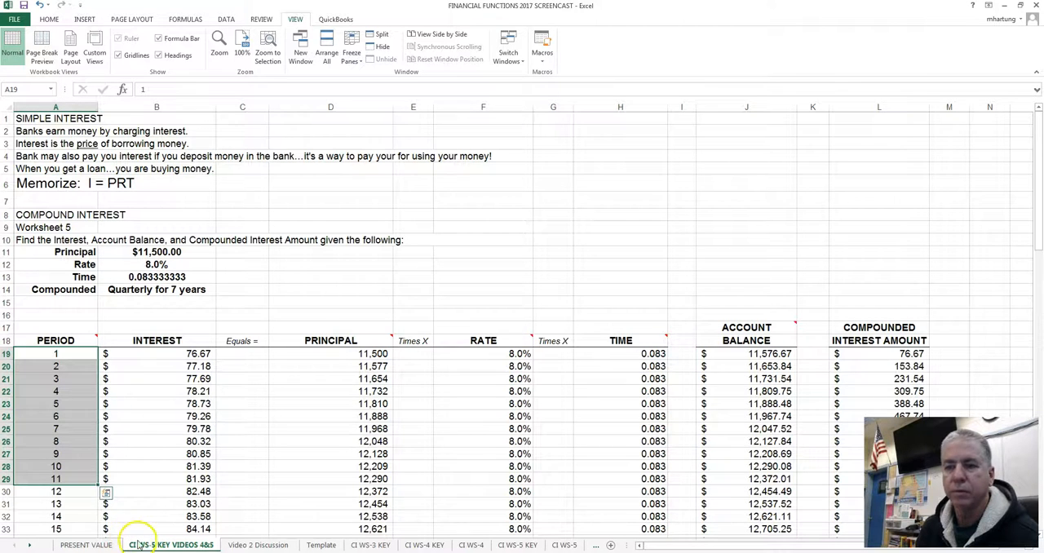
left_click(90, 545)
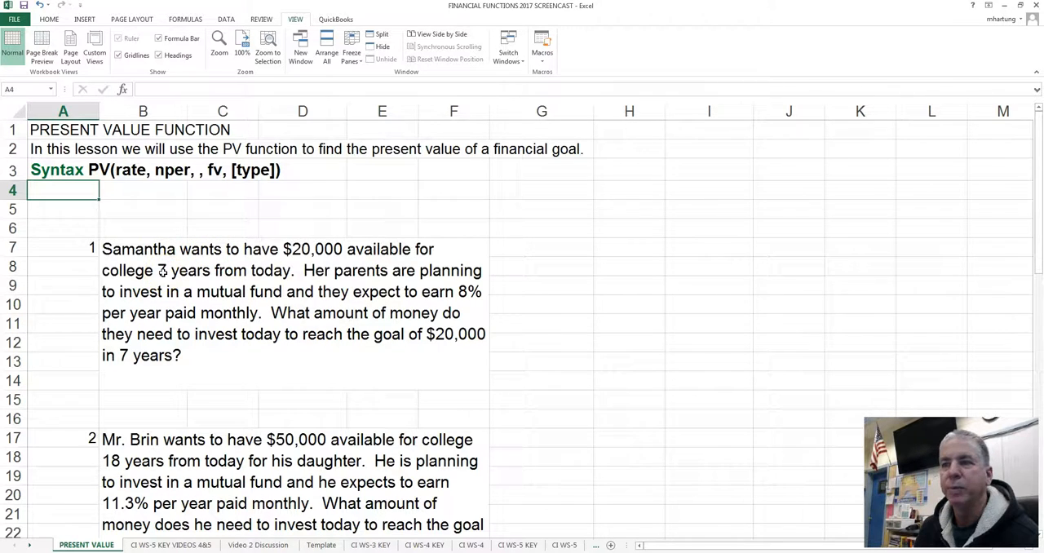
scroll(162, 271, "down", 6)
scroll(162, 272, "up", 2)
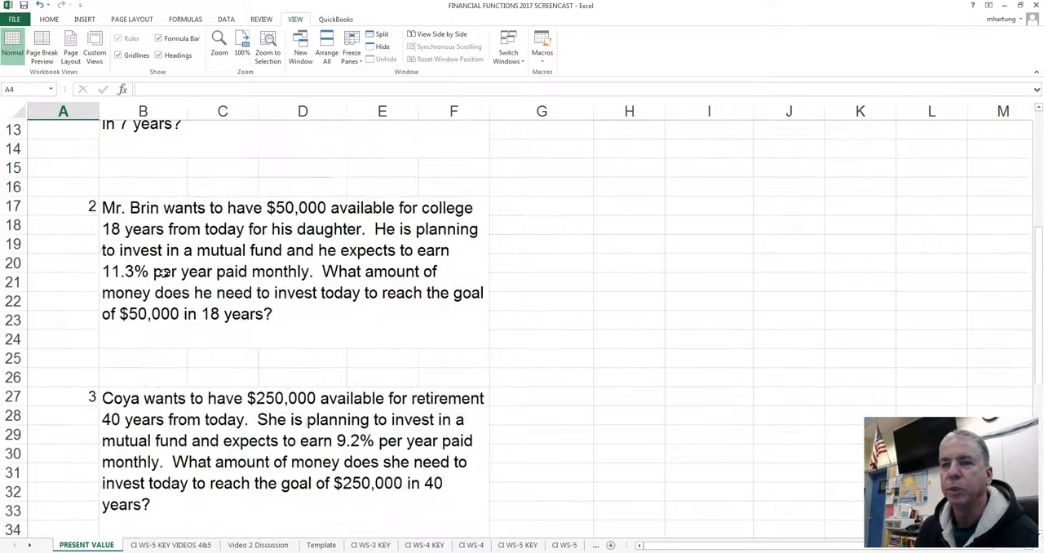
scroll(162, 271, "up", 4)
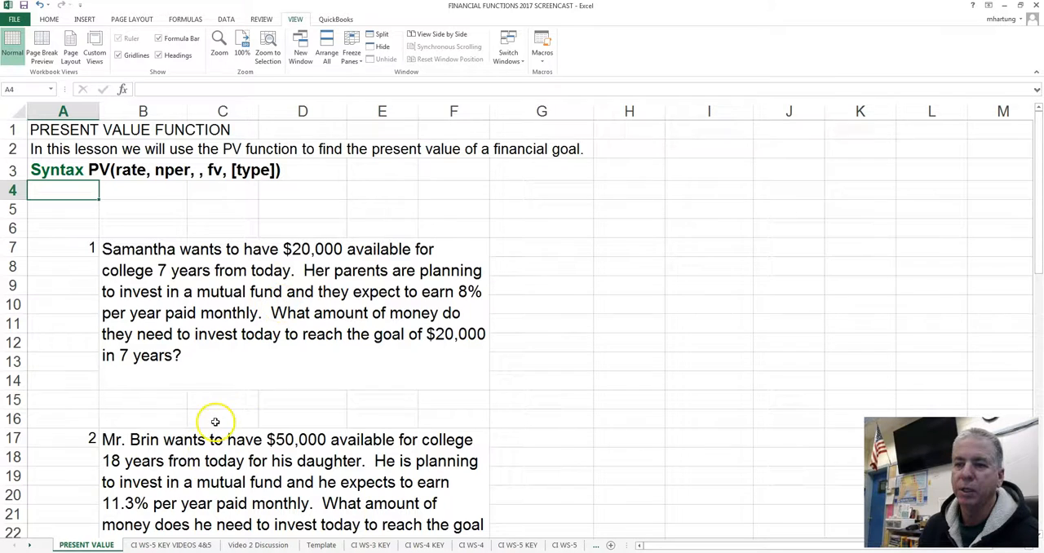
Step: Examine how the first period row on the CI WS-5 KEY VIDEOS 4&5 sheet uses the principal, rate and time
left_click(171, 545)
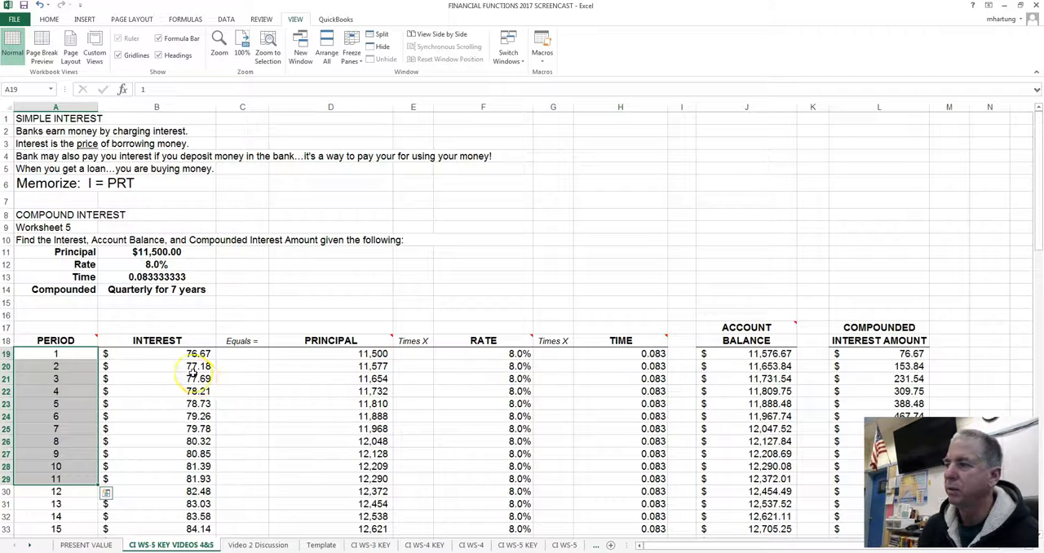
scroll(195, 367, "down", 1)
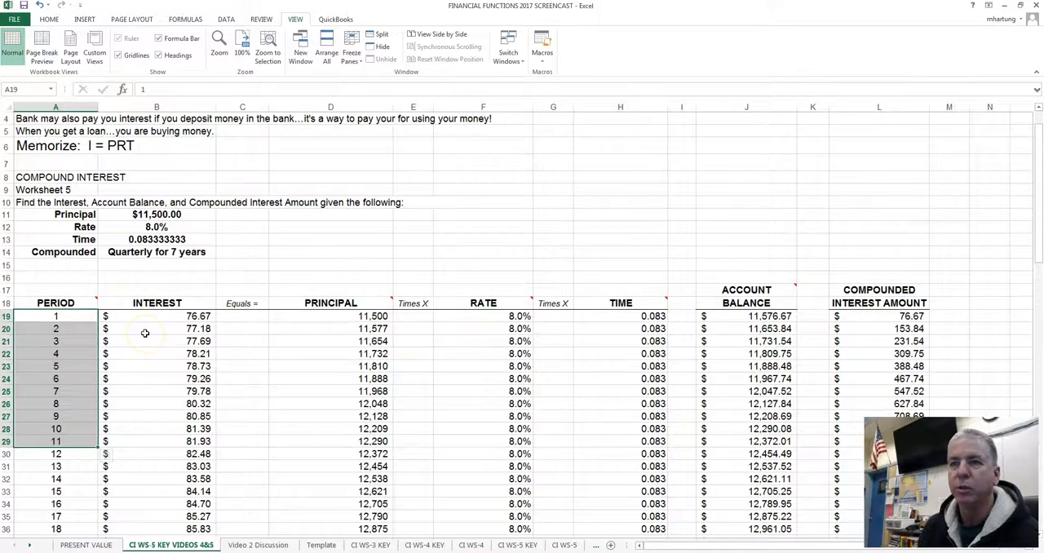
scroll(144, 333, "up", 1)
left_click(151, 253)
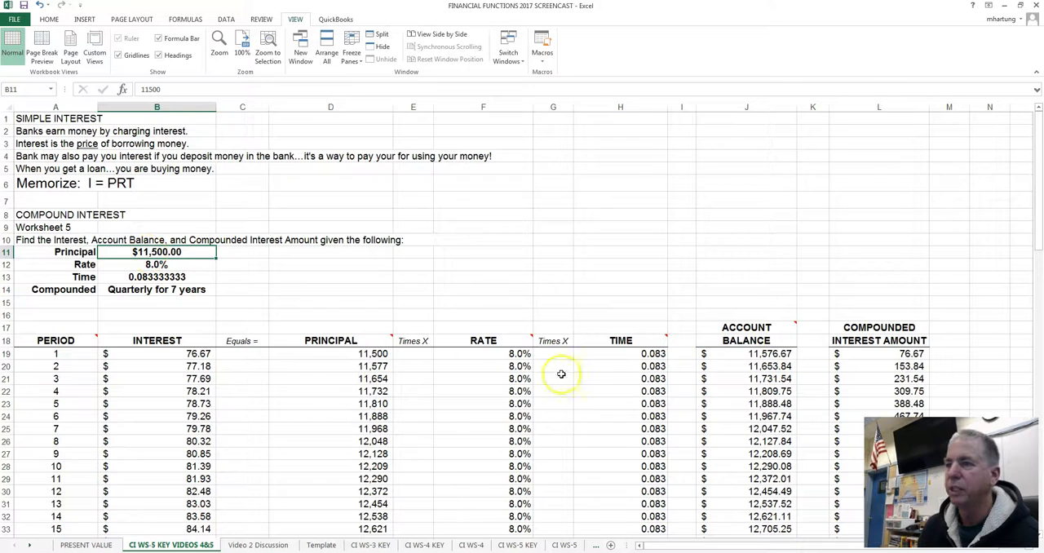
left_click(485, 352)
left_click(589, 353)
left_click(478, 353)
left_click(345, 351)
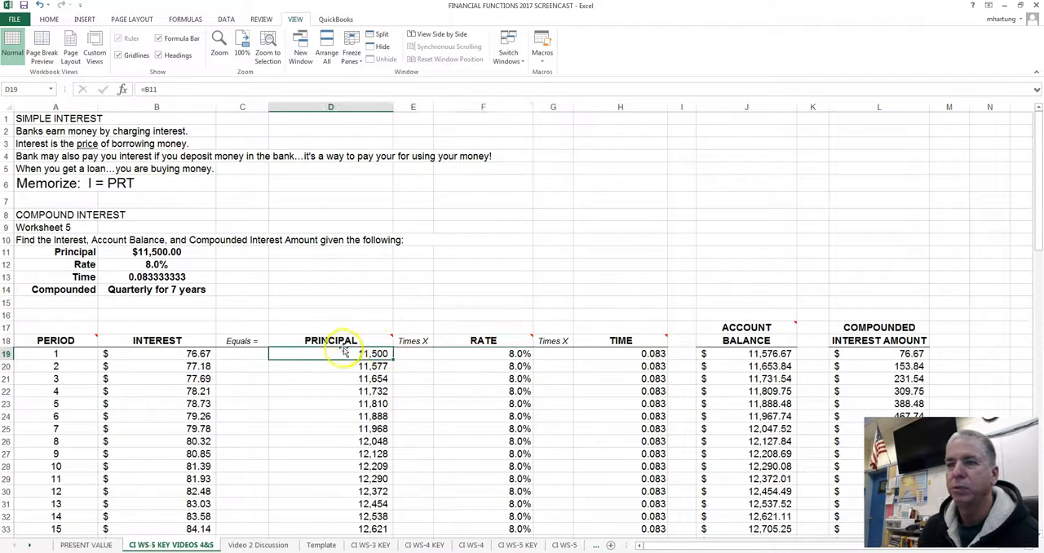
Step: Check the given principal, rate, time and compounding entries in B11 to B14 against the schedule below them
left_click(153, 254)
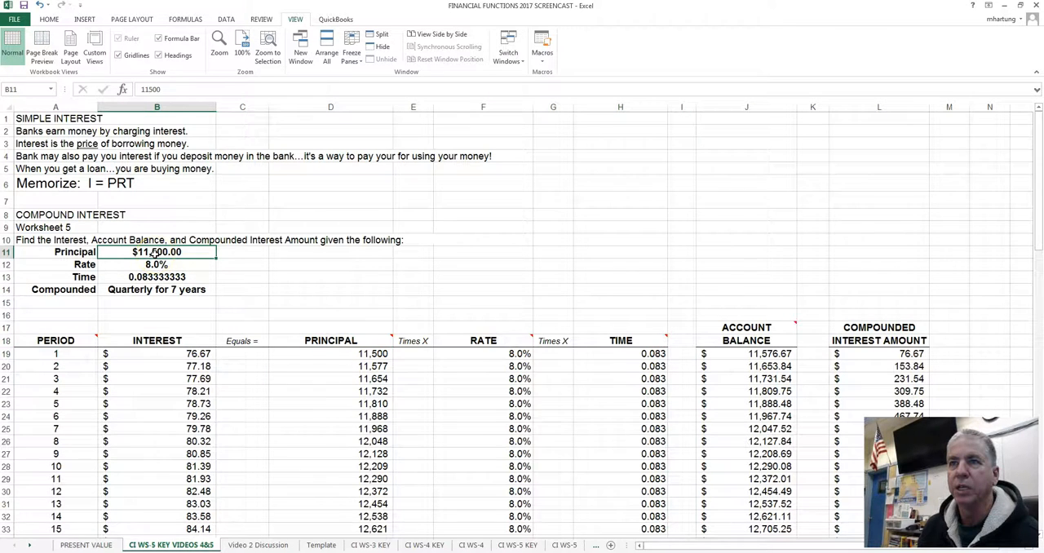
left_click(155, 265)
left_click(156, 278)
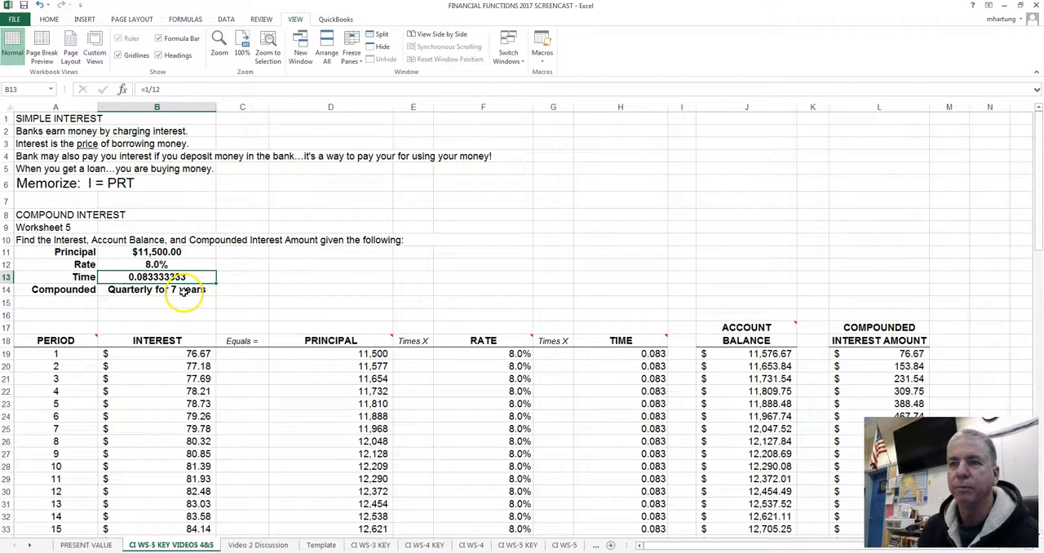
left_click(184, 292)
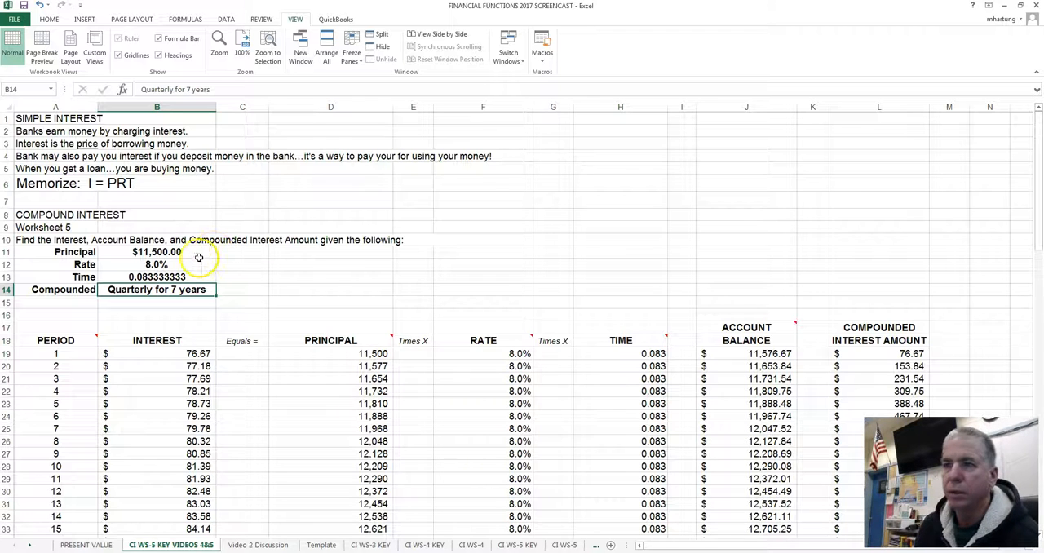
left_click(164, 255)
scroll(164, 255, "down", 5)
scroll(164, 255, "up", 2)
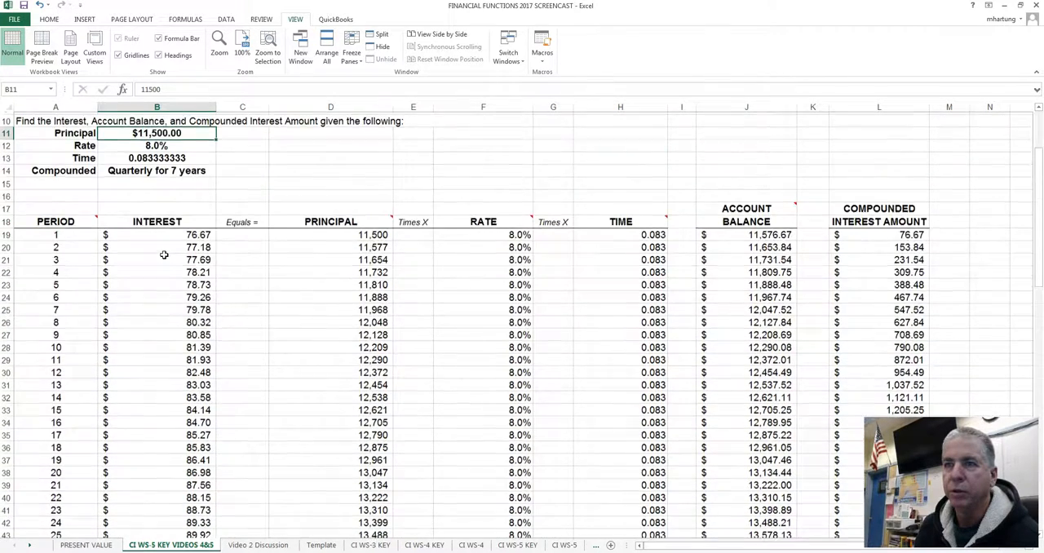
scroll(164, 255, "up", 3)
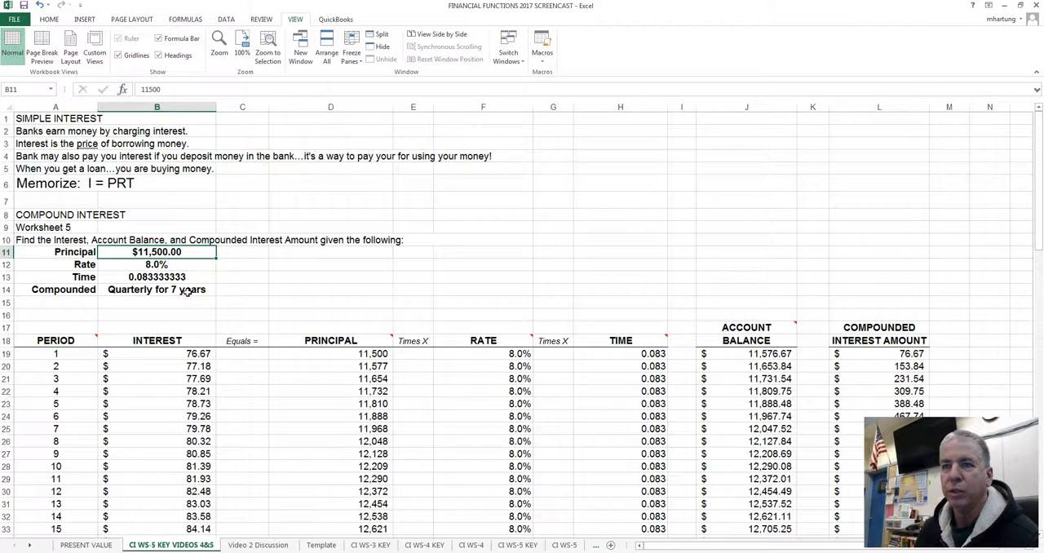
Step: Calculate the number of monthly periods in cell C14 with the formula =7*12
left_click(246, 293)
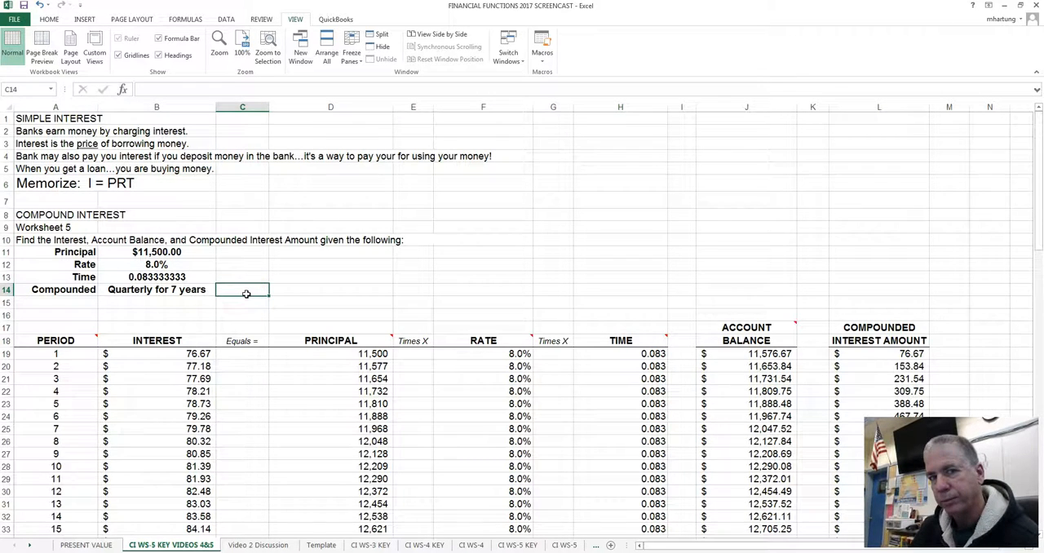
type("=")
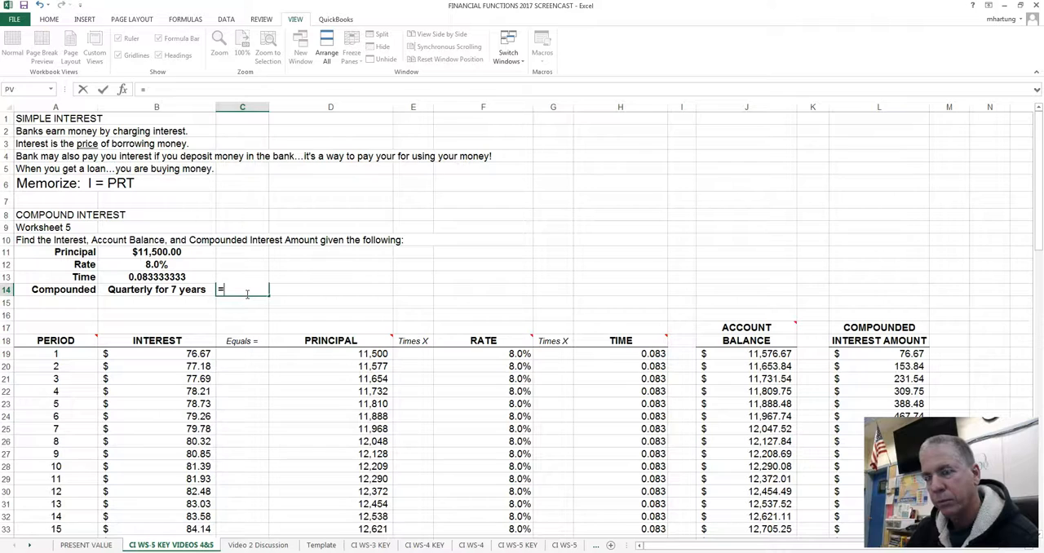
type("7*12")
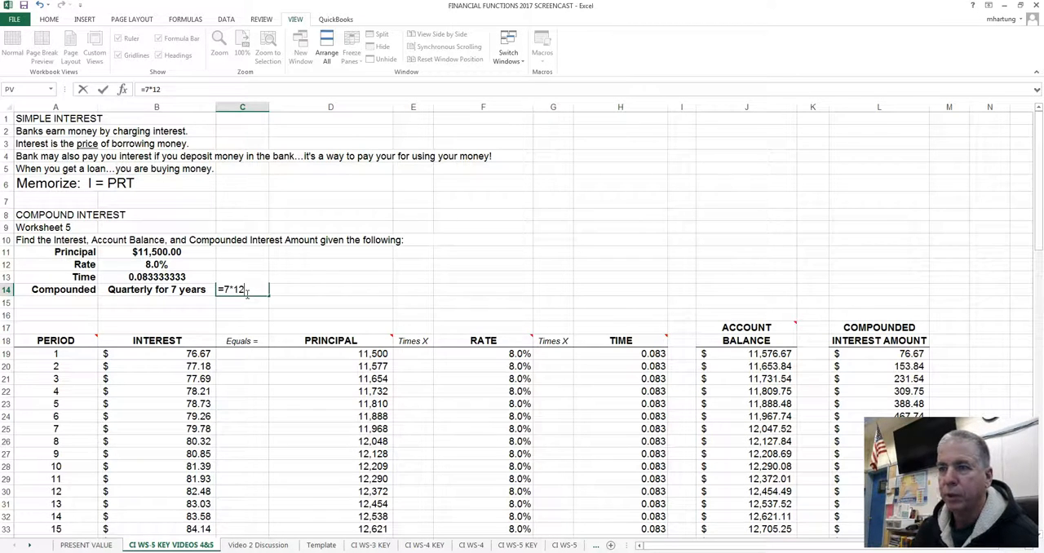
key("Return")
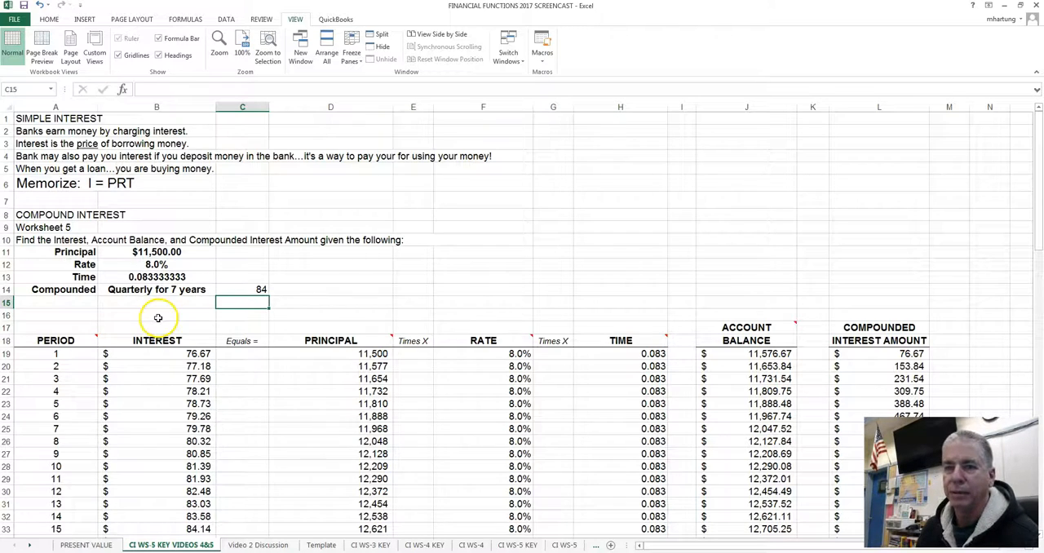
Step: Examine the compound interest schedule from the first period down to the account balance of the last period
scroll(158, 318, "down", 4)
scroll(158, 318, "down", 7)
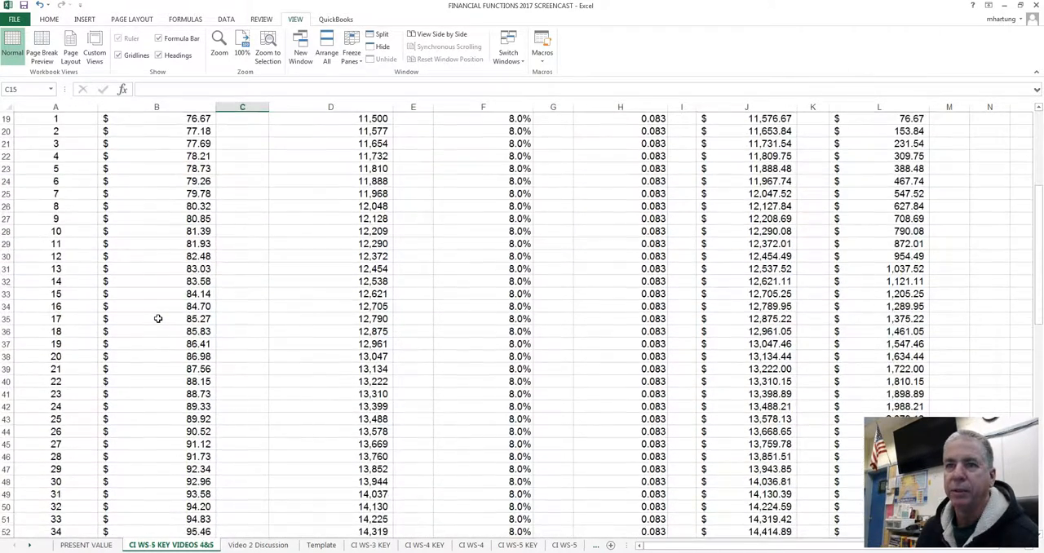
scroll(158, 318, "down", 10)
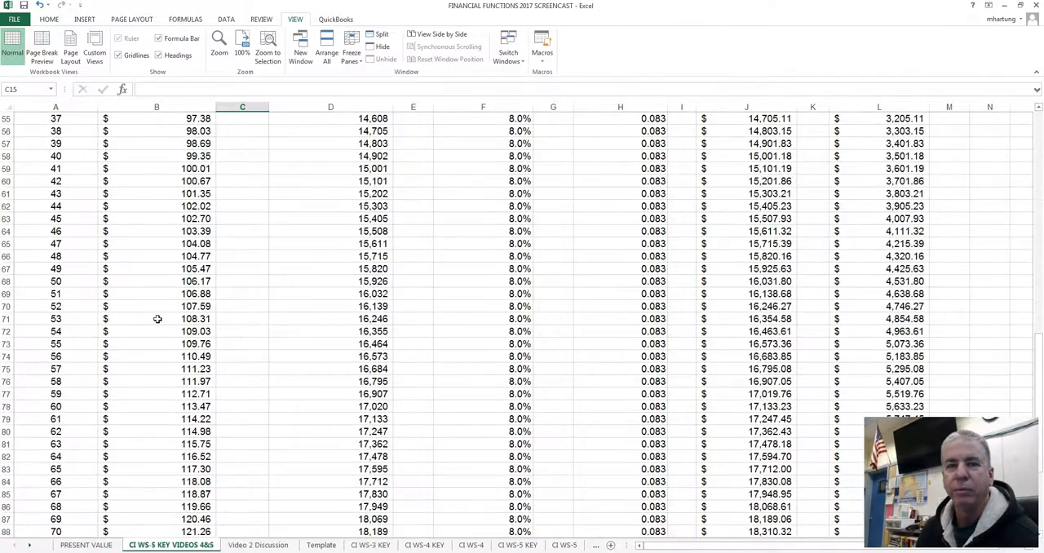
scroll(156, 320, "down", 6)
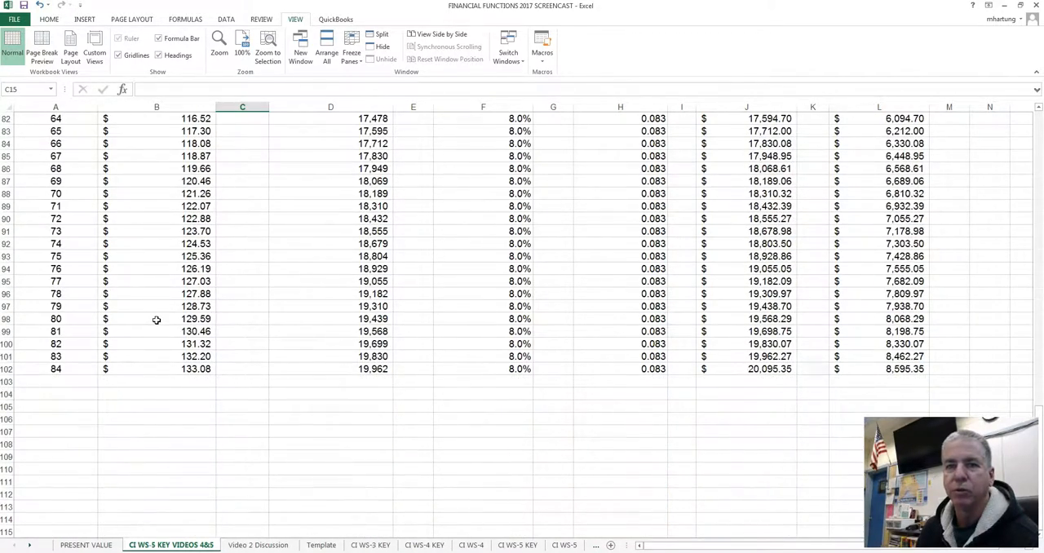
scroll(156, 320, "up", 2)
scroll(156, 320, "down", 1)
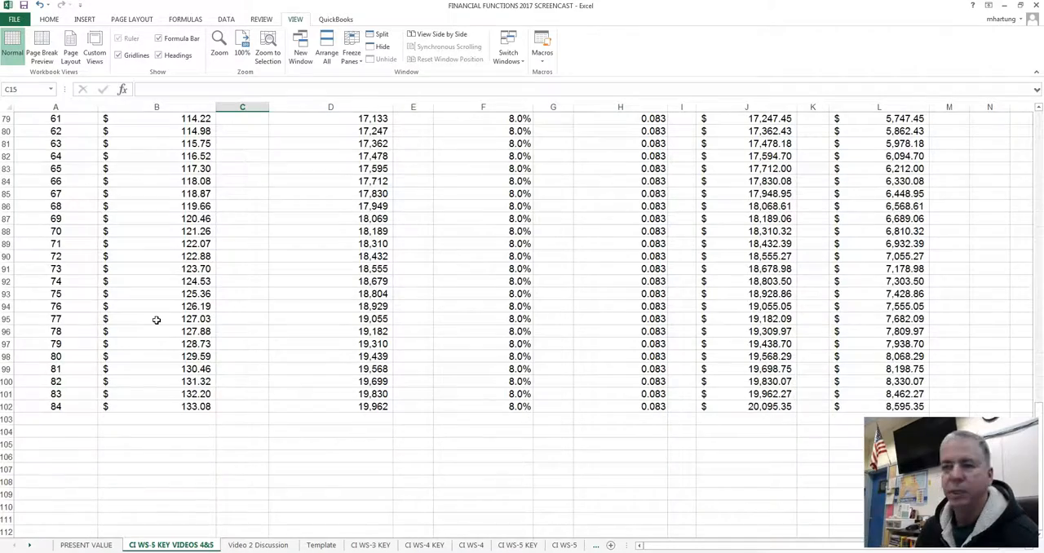
scroll(156, 319, "up", 8)
scroll(156, 320, "down", 8)
scroll(157, 320, "up", 20)
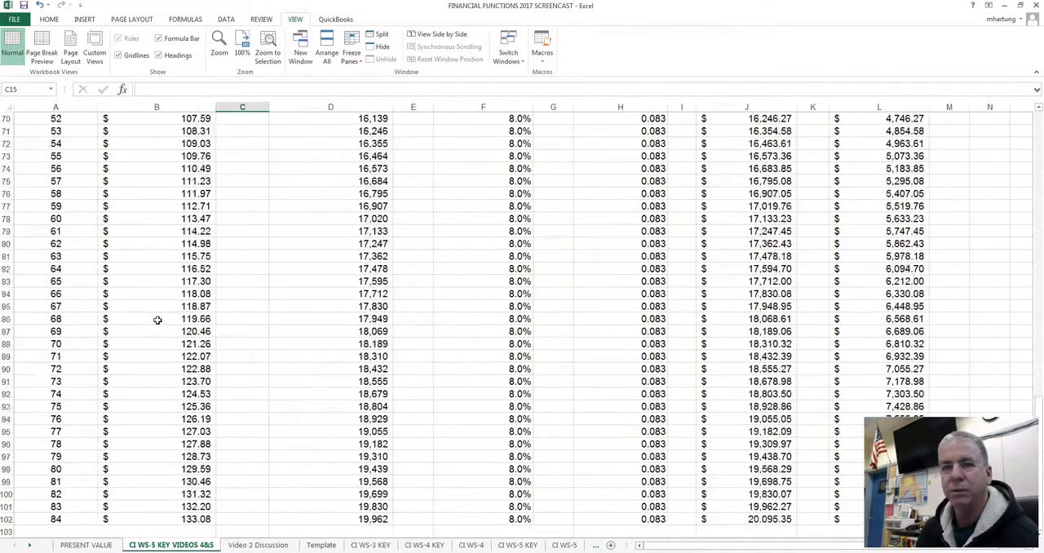
scroll(157, 320, "up", 6)
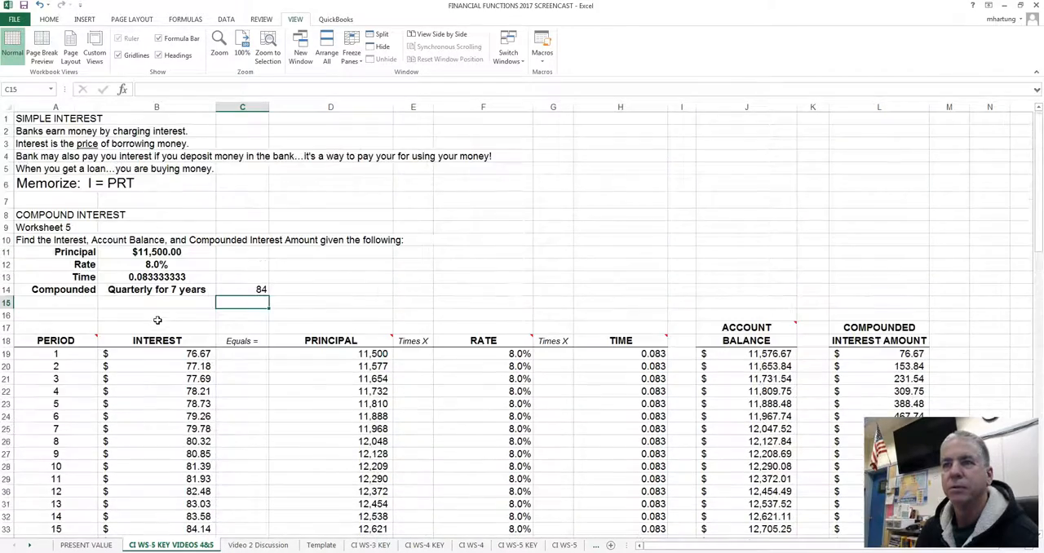
scroll(158, 321, "down", 2)
scroll(157, 323, "up", 2)
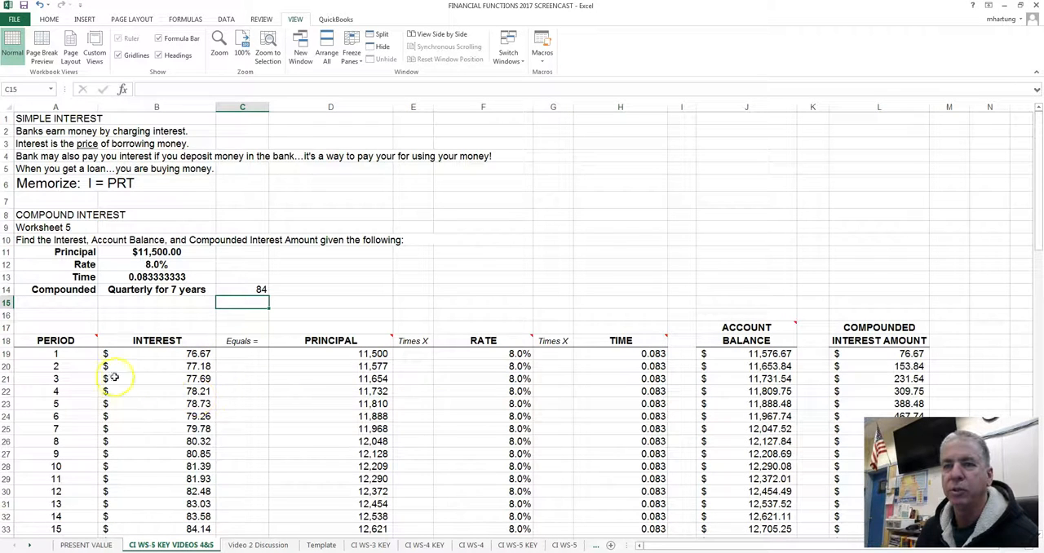
Step: Freeze the panes at cell A21 to keep rows 1 to 20 in view, and test by scrolling through the schedule
left_click(33, 378)
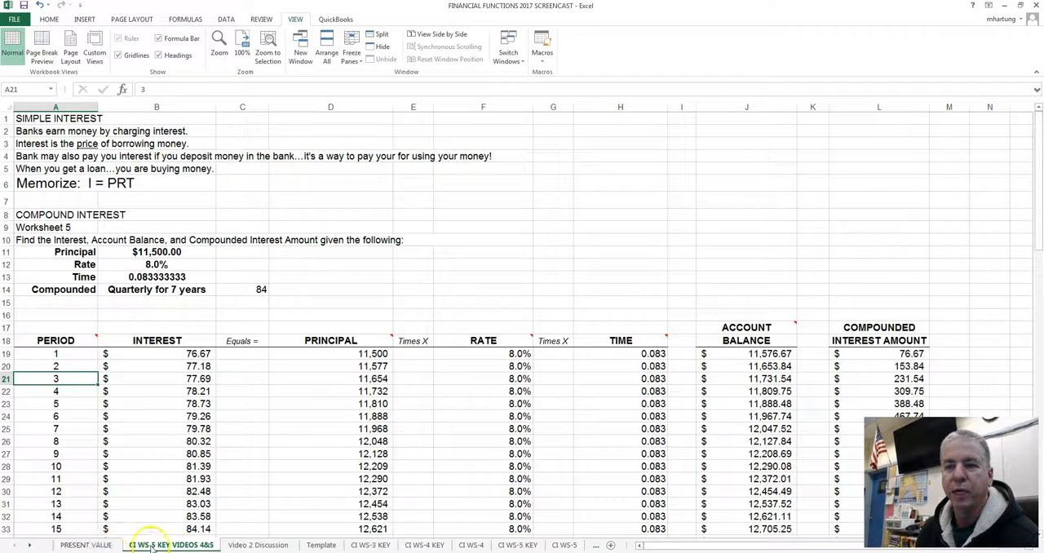
left_click(71, 379)
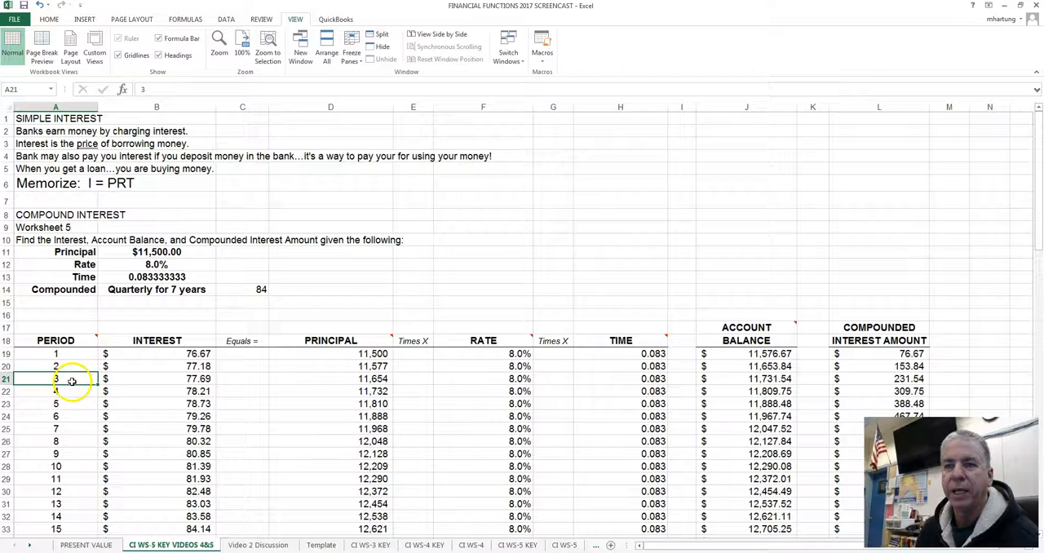
scroll(72, 380, "down", 4)
scroll(71, 380, "up", 4)
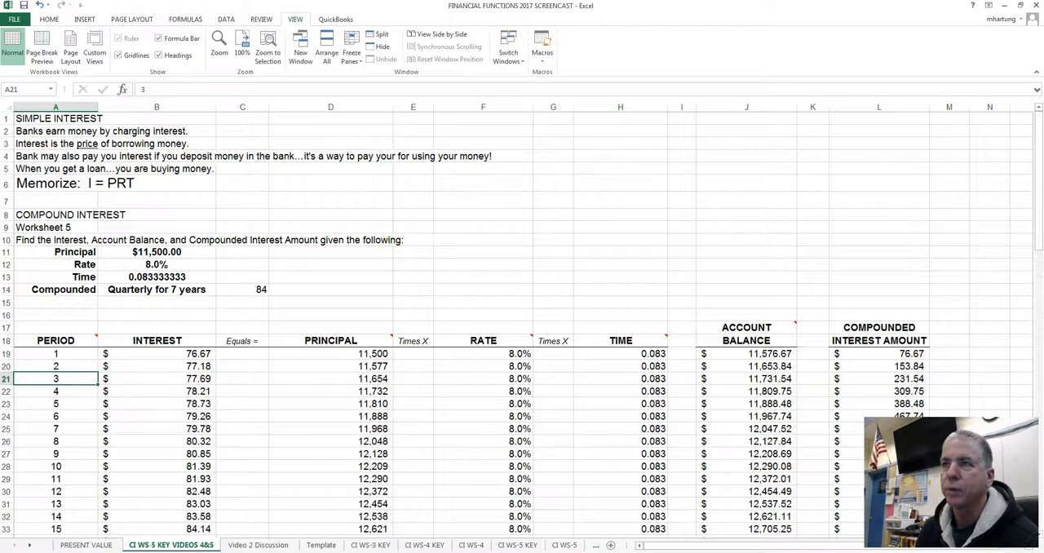
left_click(49, 19)
left_click(295, 20)
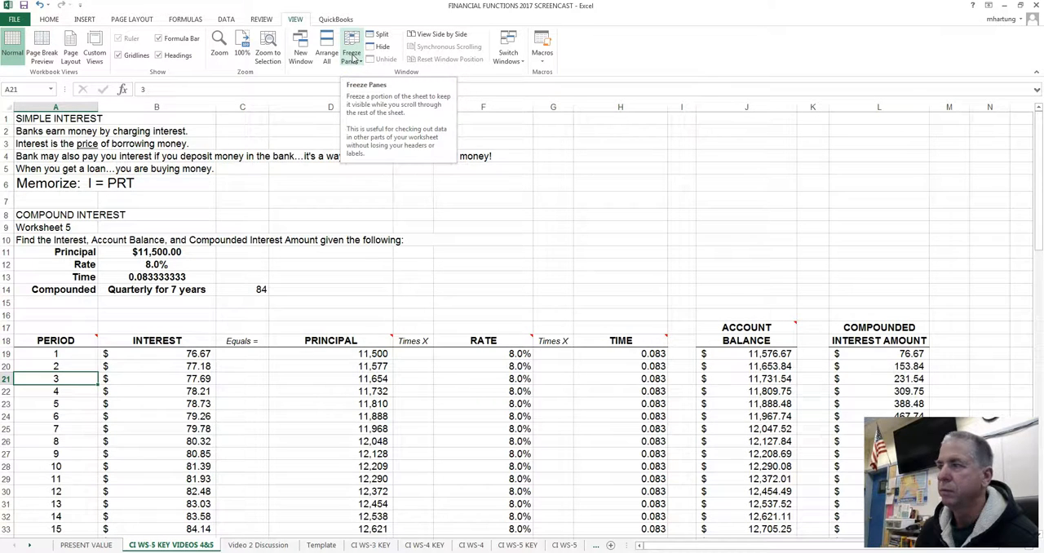
left_click(353, 58)
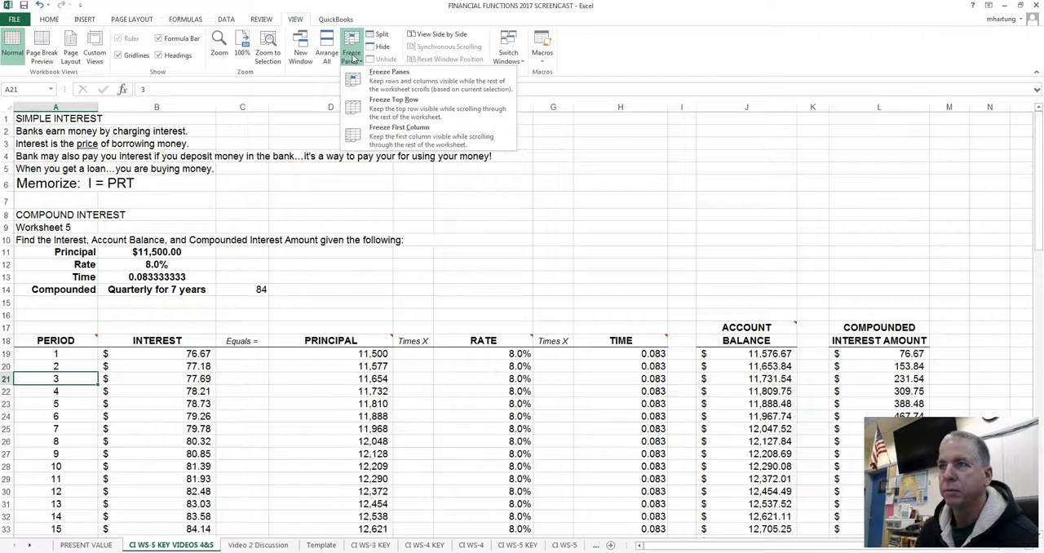
left_click(399, 82)
scroll(131, 370, "down", 7)
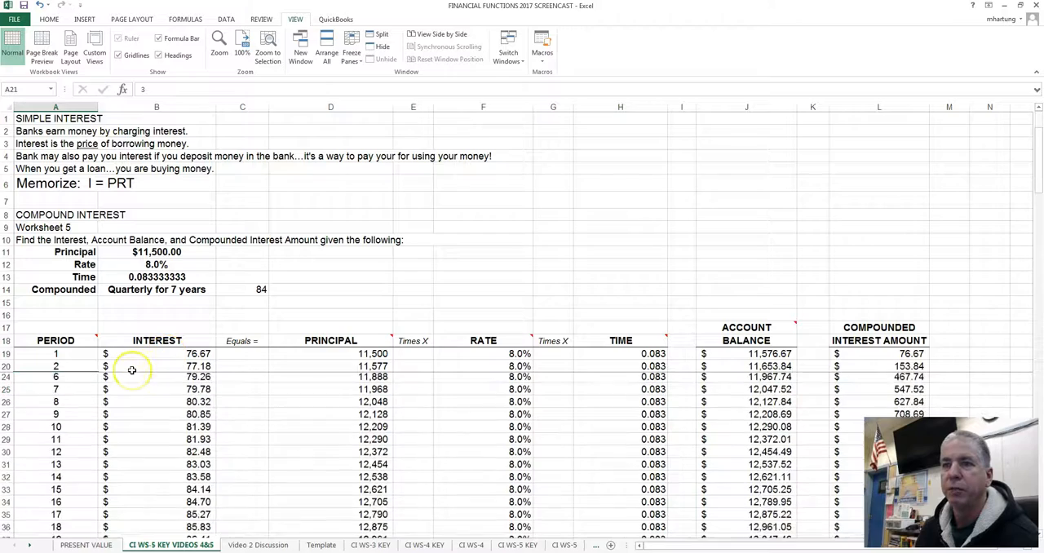
scroll(131, 369, "down", 17)
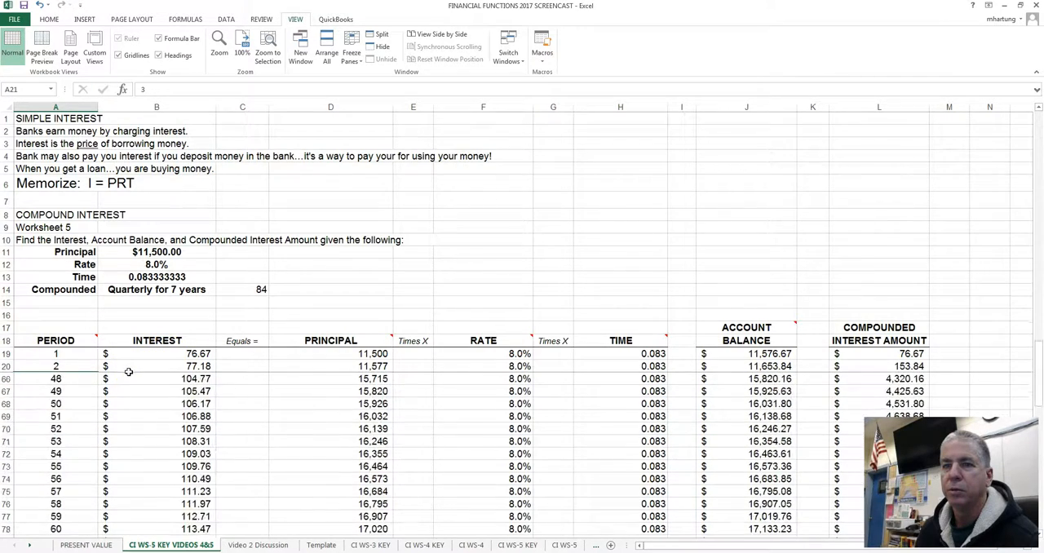
scroll(124, 375, "up", 20)
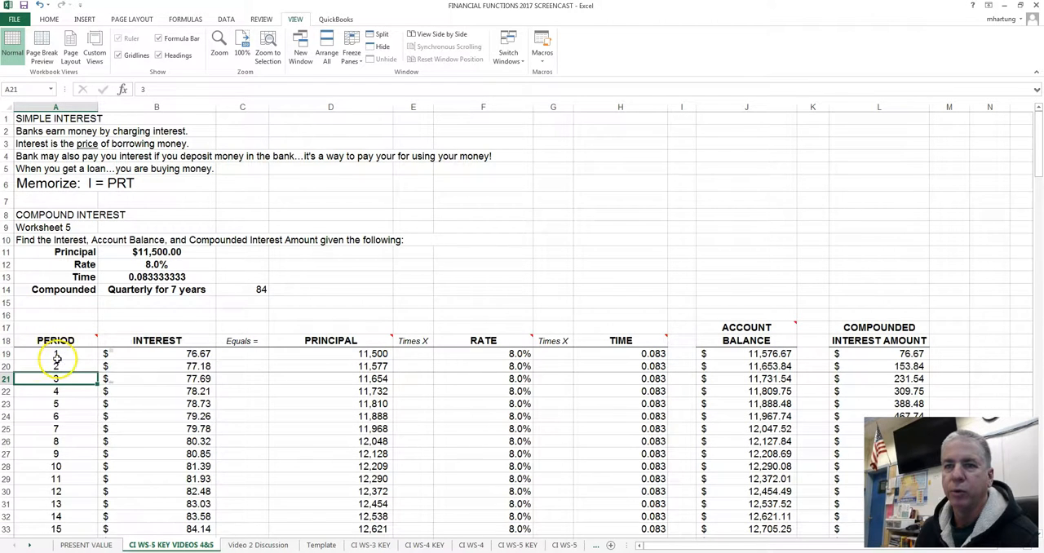
Step: Unfreeze the panes and freeze them again at cell A19 to keep rows 1 to 18 in view
left_click(28, 357)
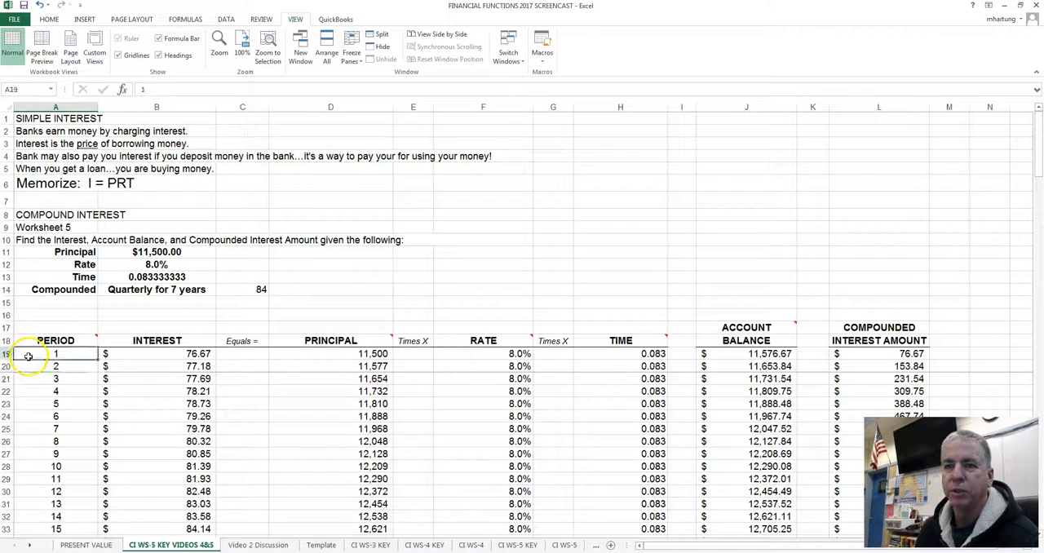
left_click(353, 51)
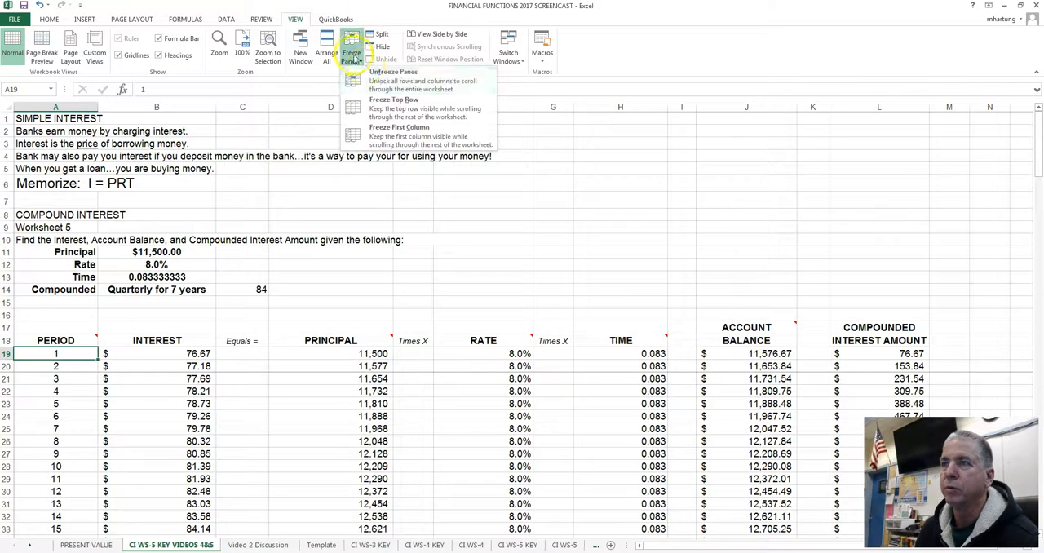
left_click(382, 74)
left_click(390, 75)
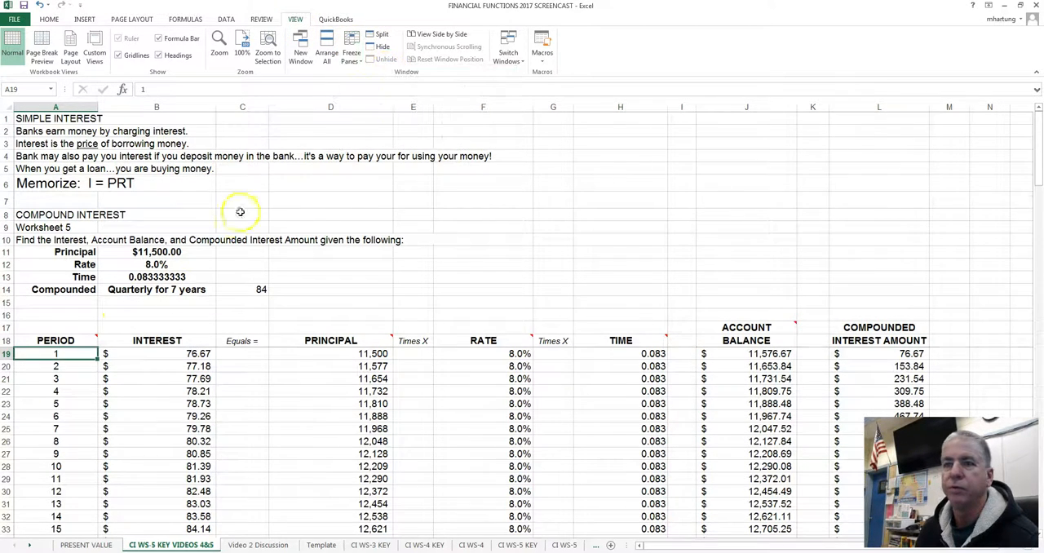
Step: Examine the account balance at period 84 and compare it with the principal, the time formula and the rate in B11 to B13
scroll(47, 362, "down", 4)
scroll(49, 364, "down", 4)
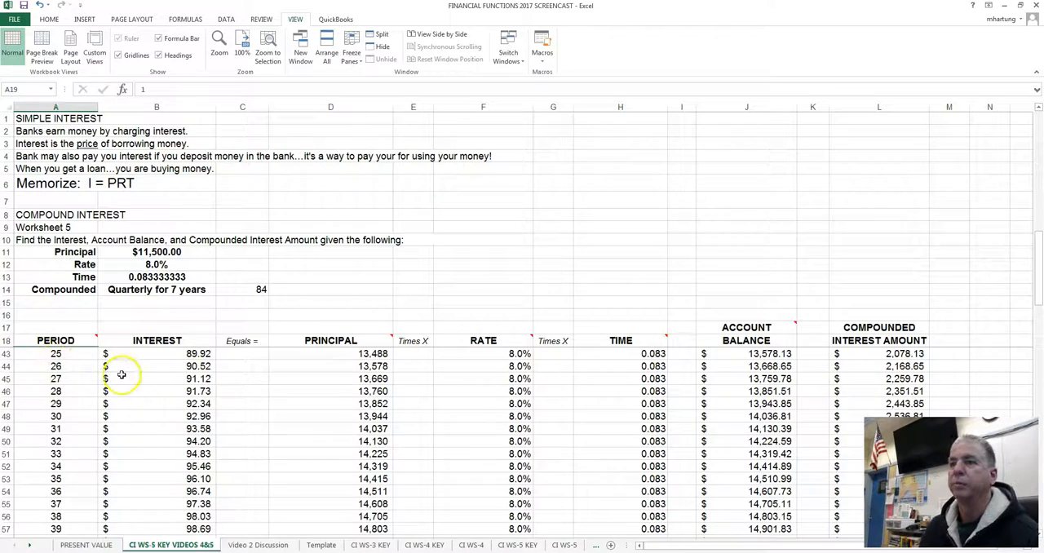
scroll(121, 374, "down", 9)
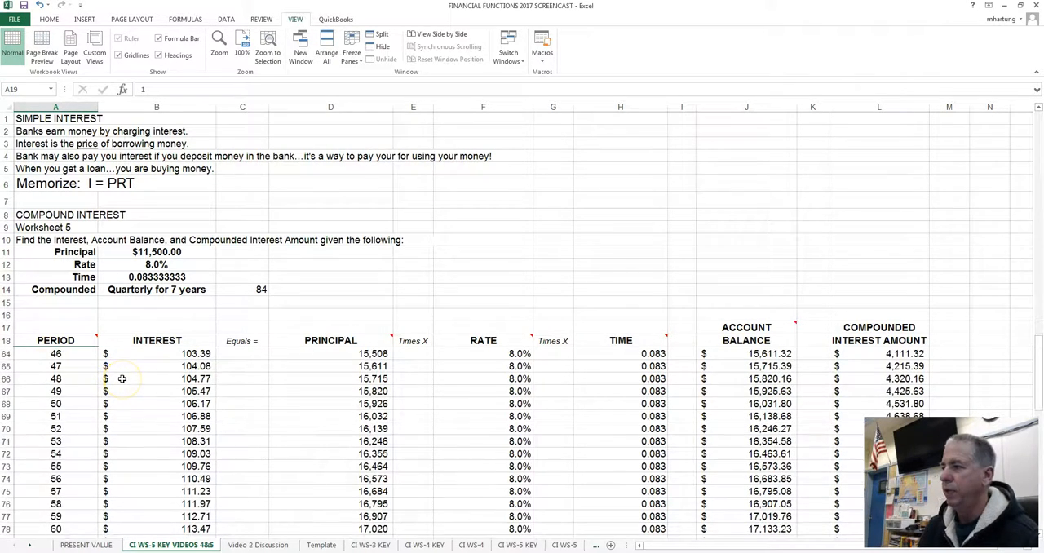
scroll(121, 379, "down", 10)
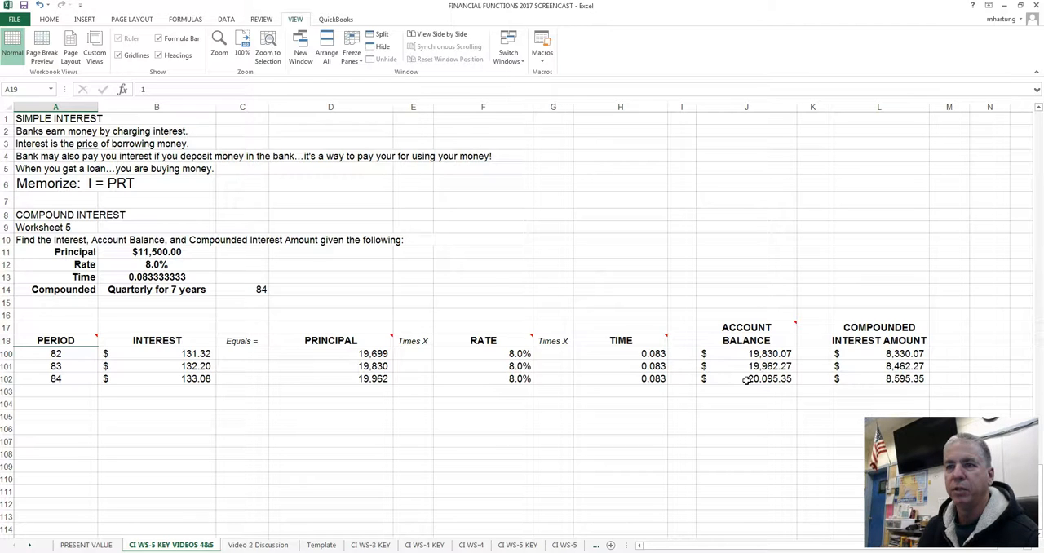
left_click(71, 379)
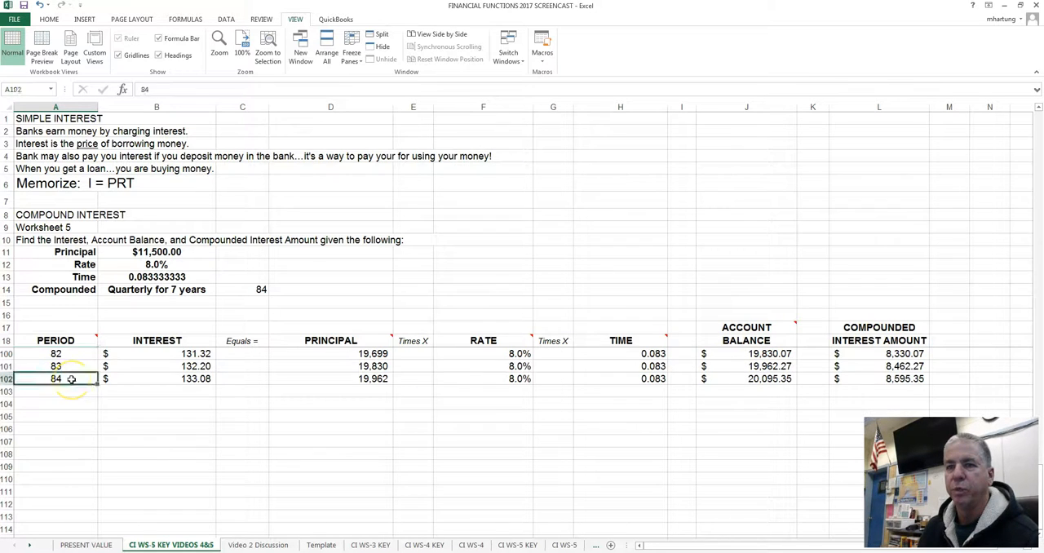
left_click(748, 380)
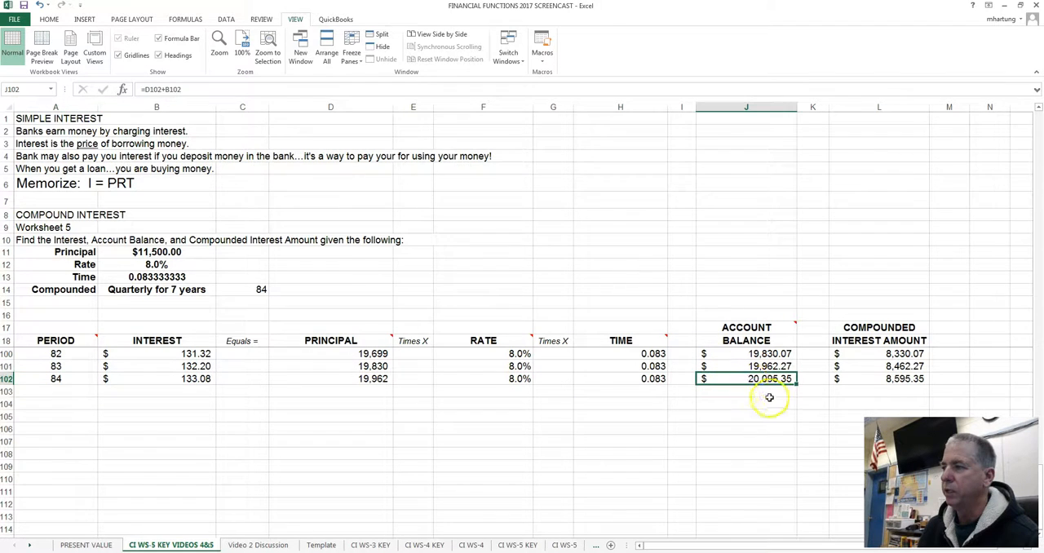
left_click(142, 253)
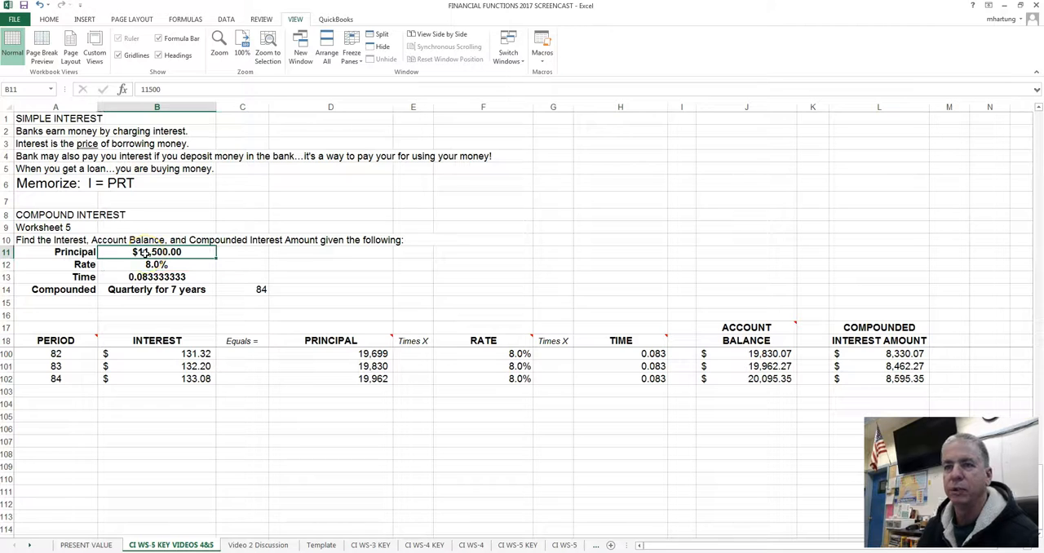
left_click(157, 277)
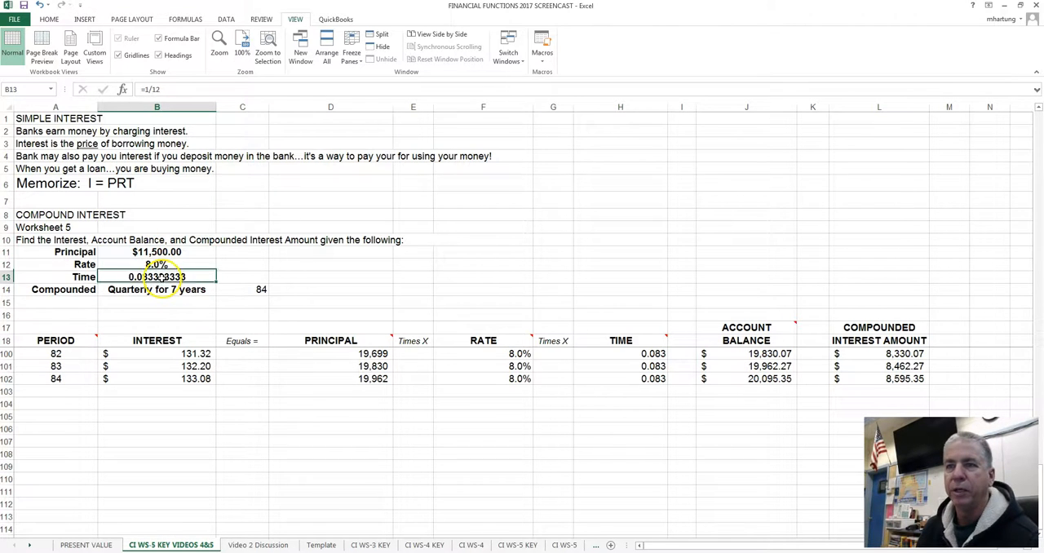
double_click(159, 278)
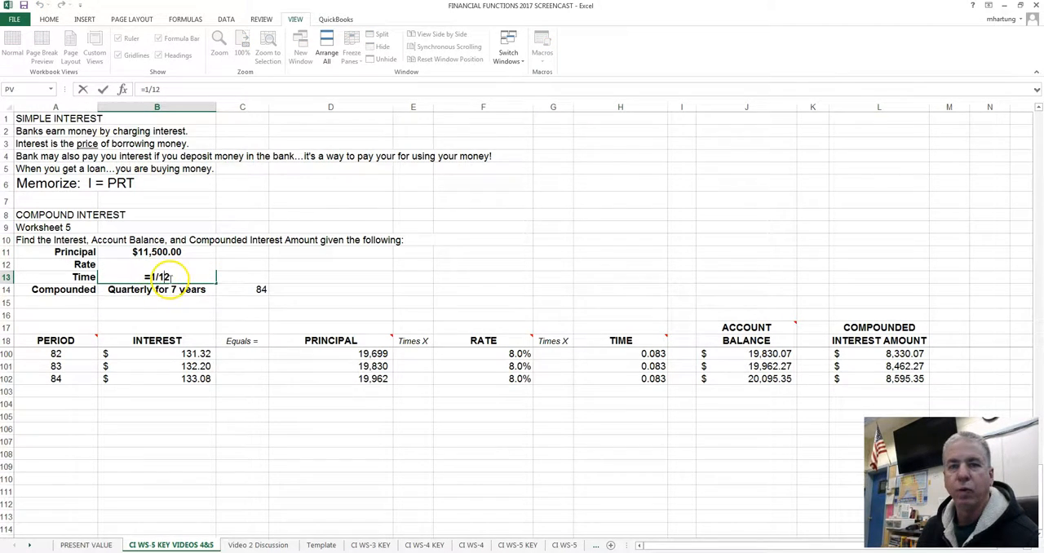
key("Escape")
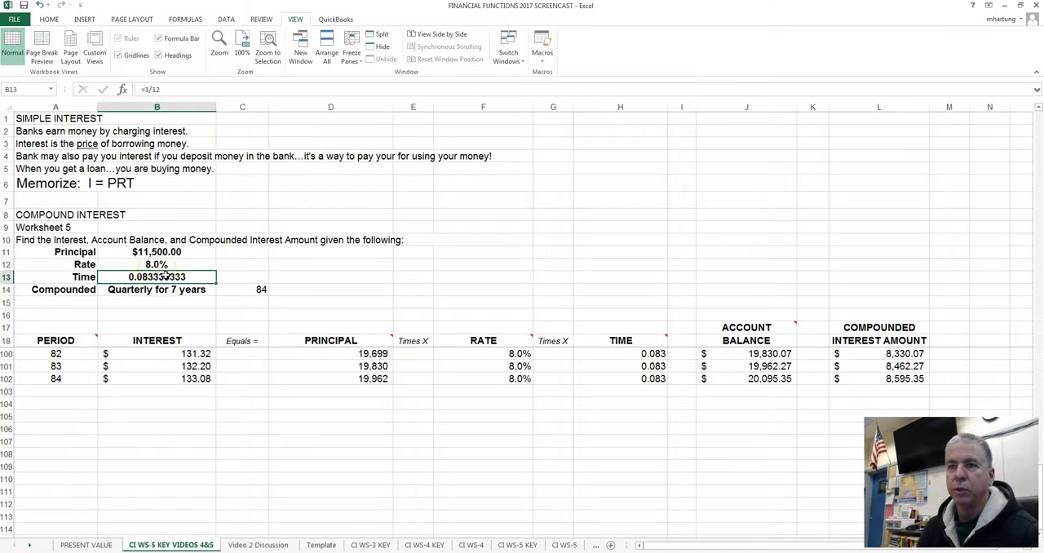
left_click(155, 265)
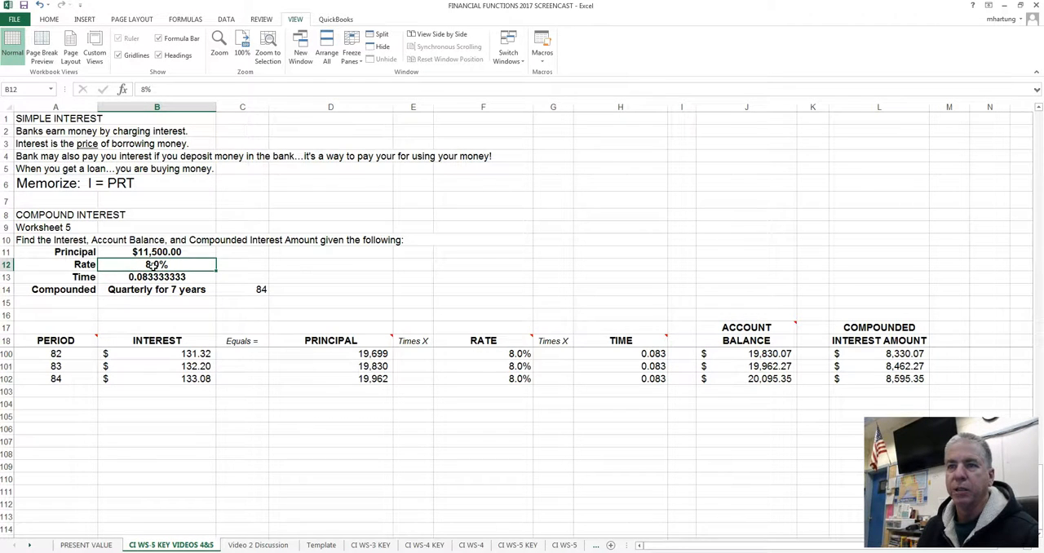
Step: Try a principal of 15000 in cell B11 to test its effect on the final account balance
left_click(153, 253)
type("15")
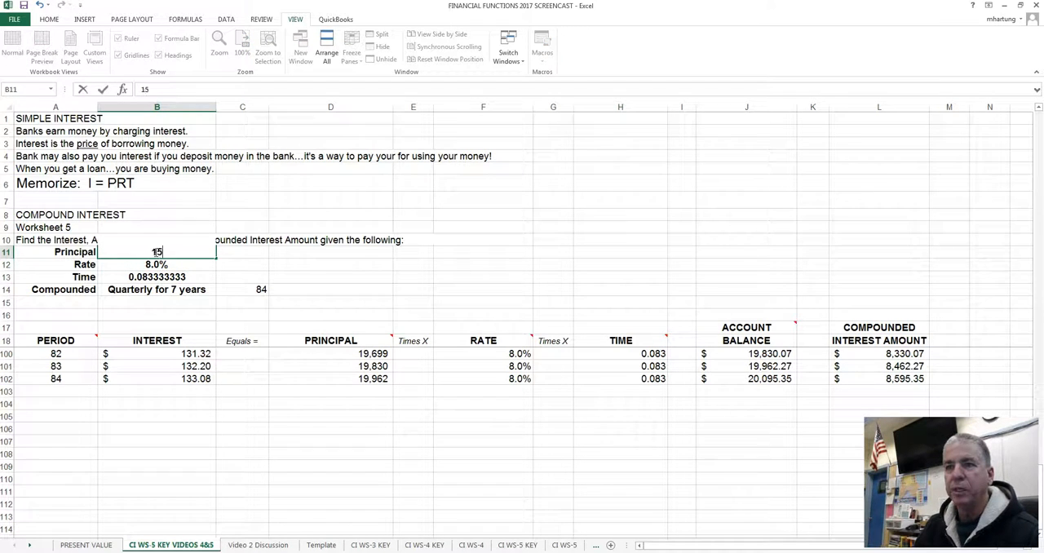
type("0000")
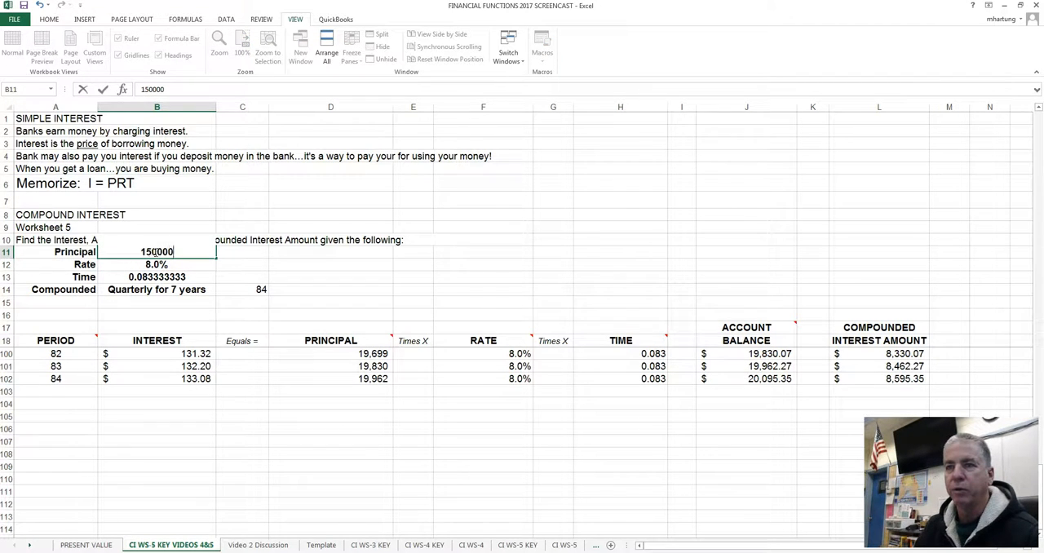
key("BackSpace")
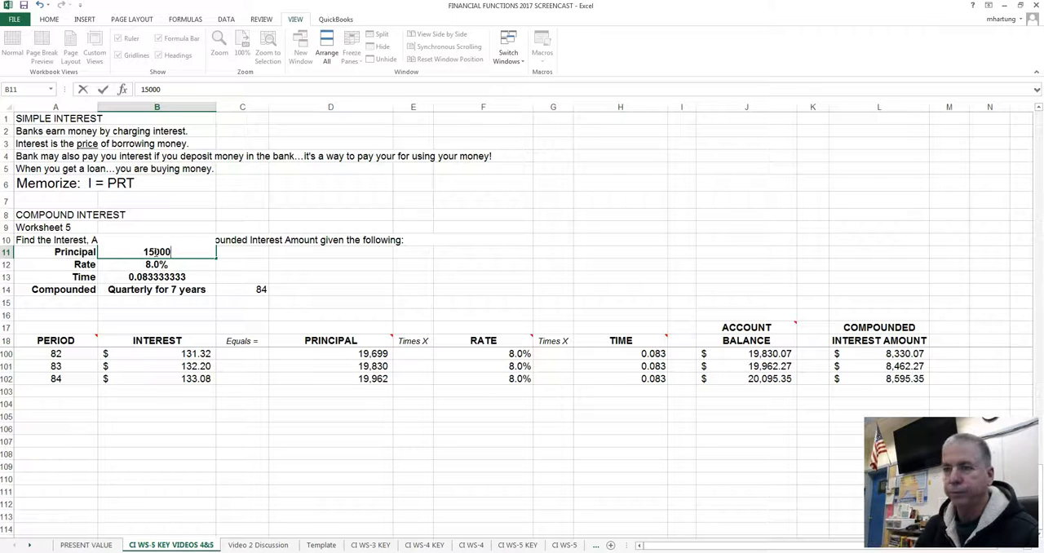
key("Return")
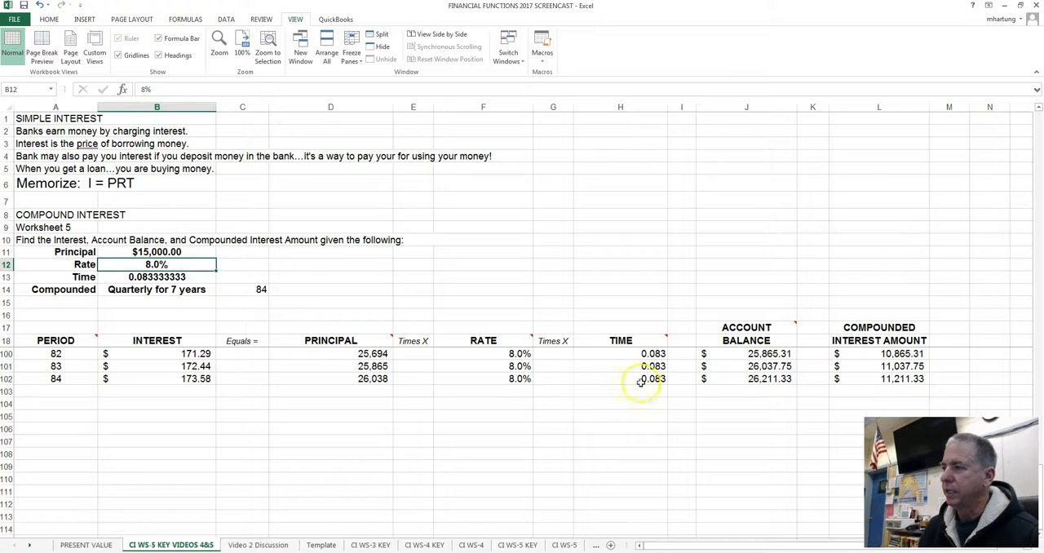
Step: Set the principal in cell B11 to 13000 and check the account balance at period 84
left_click(156, 252)
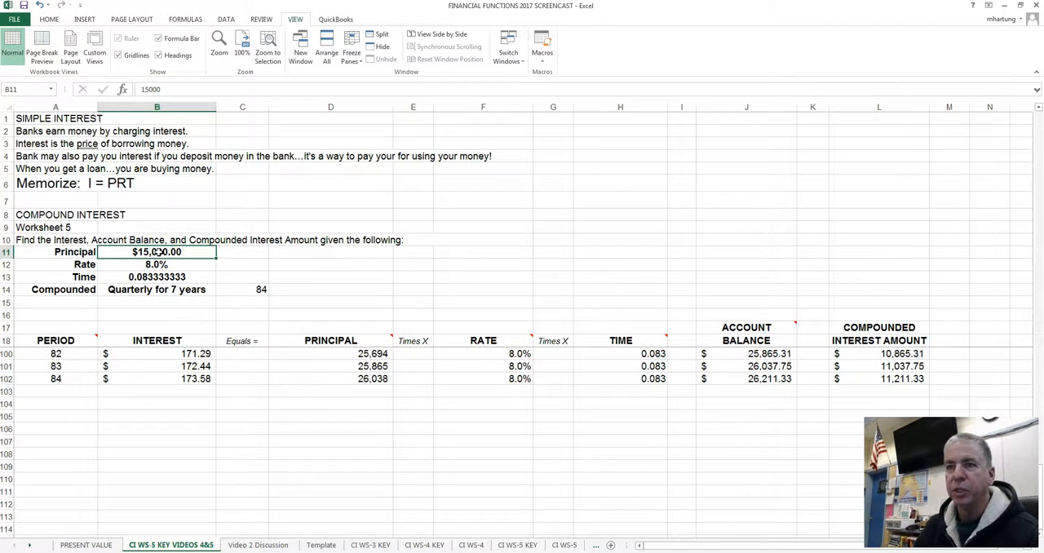
type("13000")
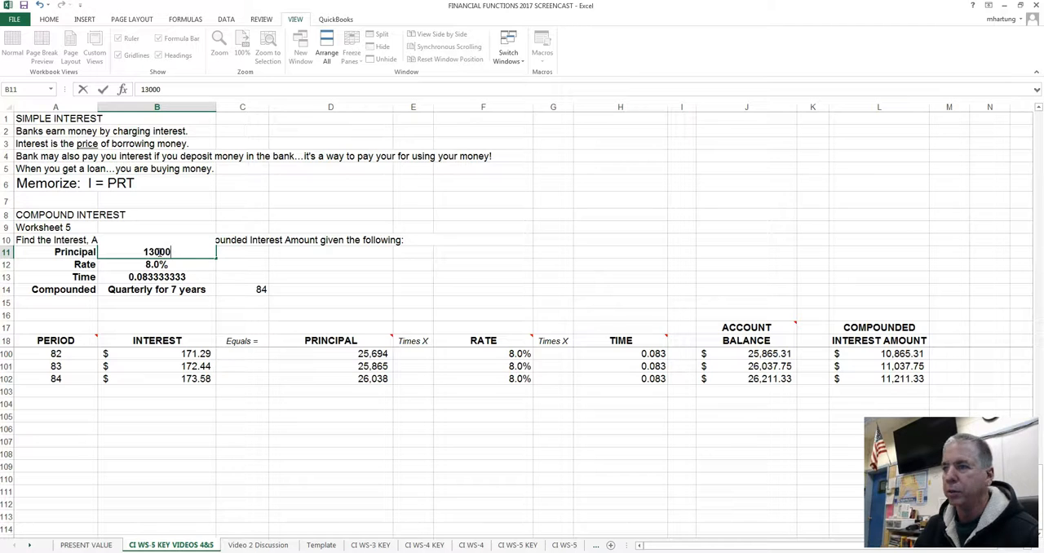
key("Return")
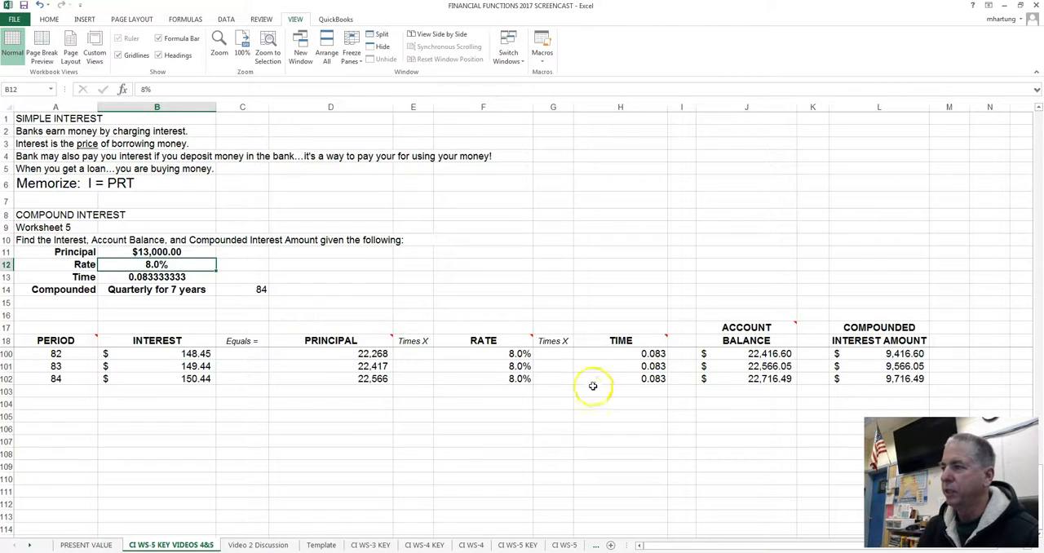
left_click_drag(726, 380, 747, 390)
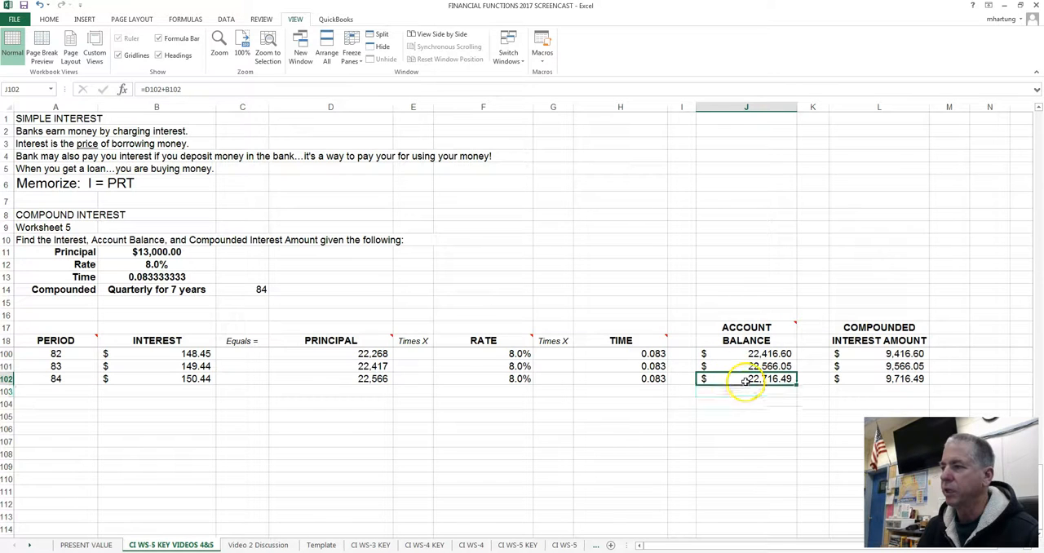
Step: Set the principal in cell B11 to 12000 as another trial toward the $20,000 goal
left_click(155, 253)
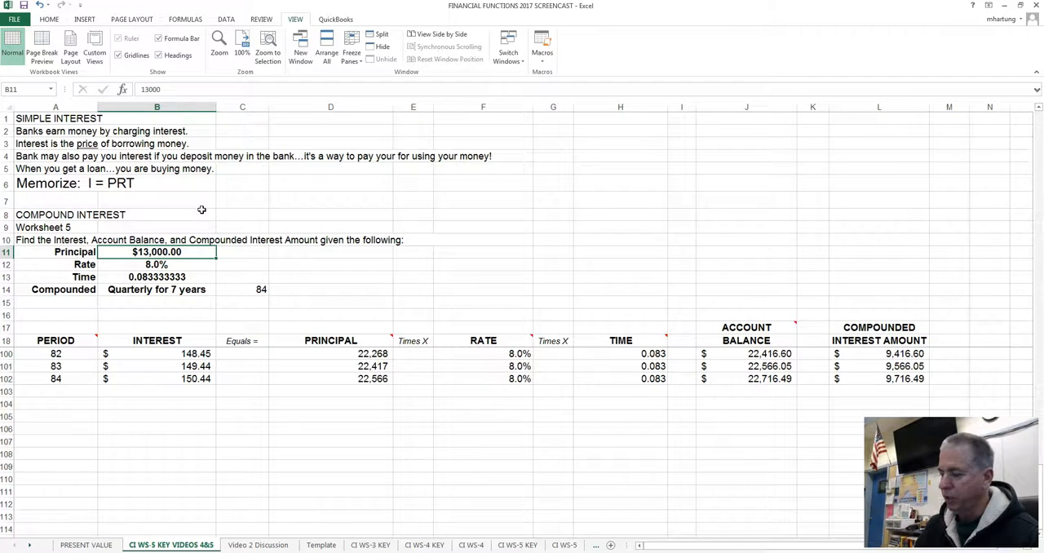
type("12000")
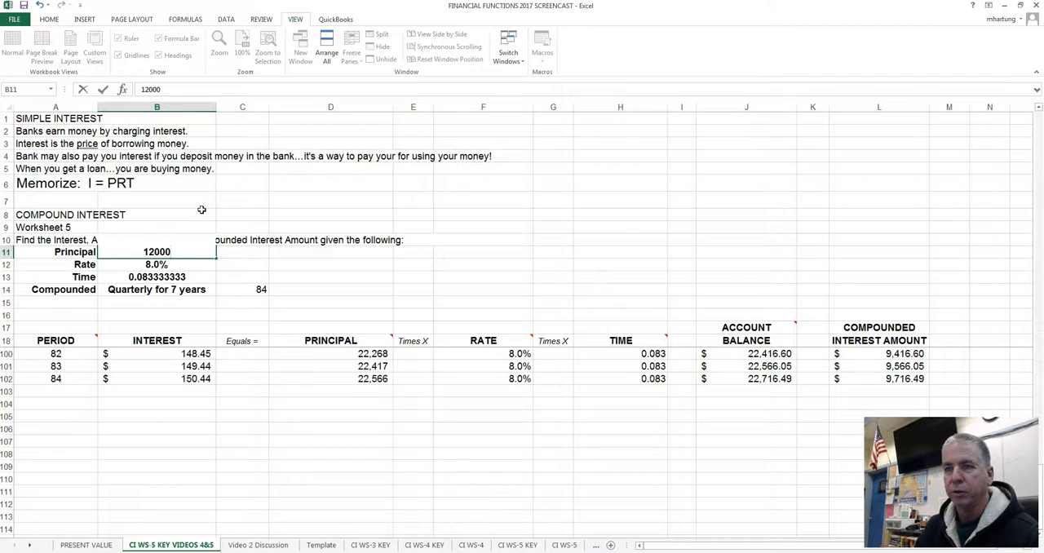
key("Return")
key("Up")
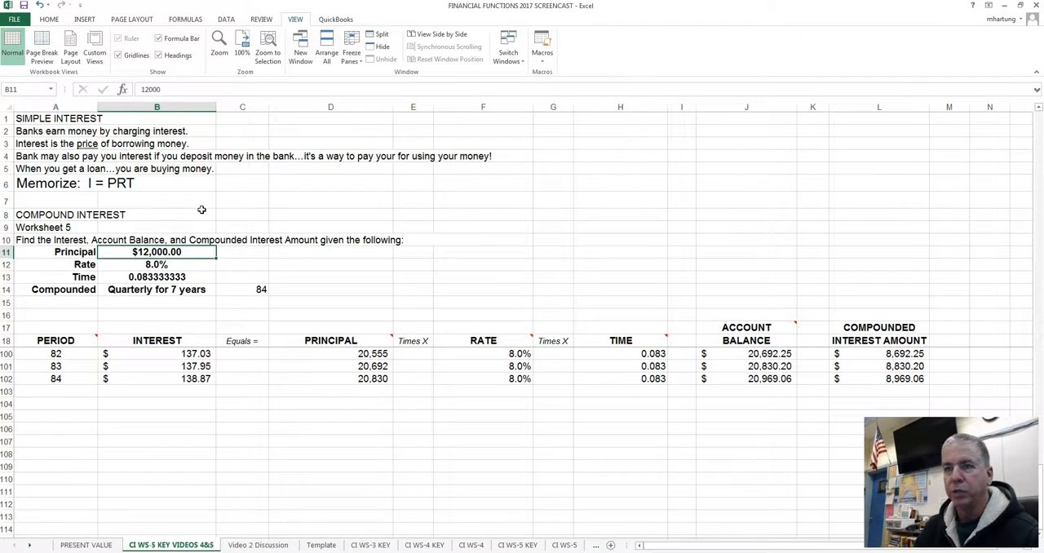
Step: Set the principal in cell B11 to 11,500 and check the period 84 account balance against the rate and time
type("11")
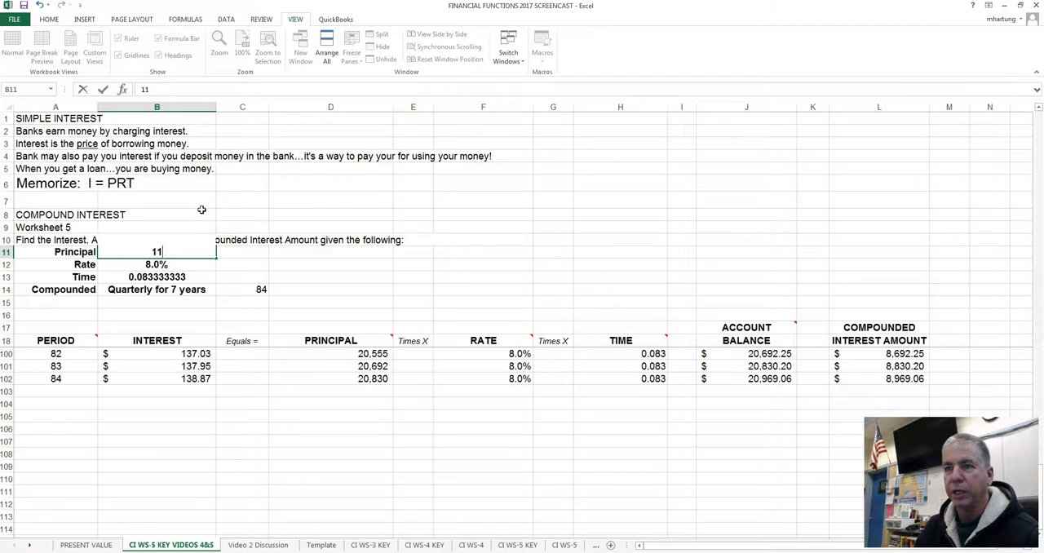
type(",5000")
key("Return")
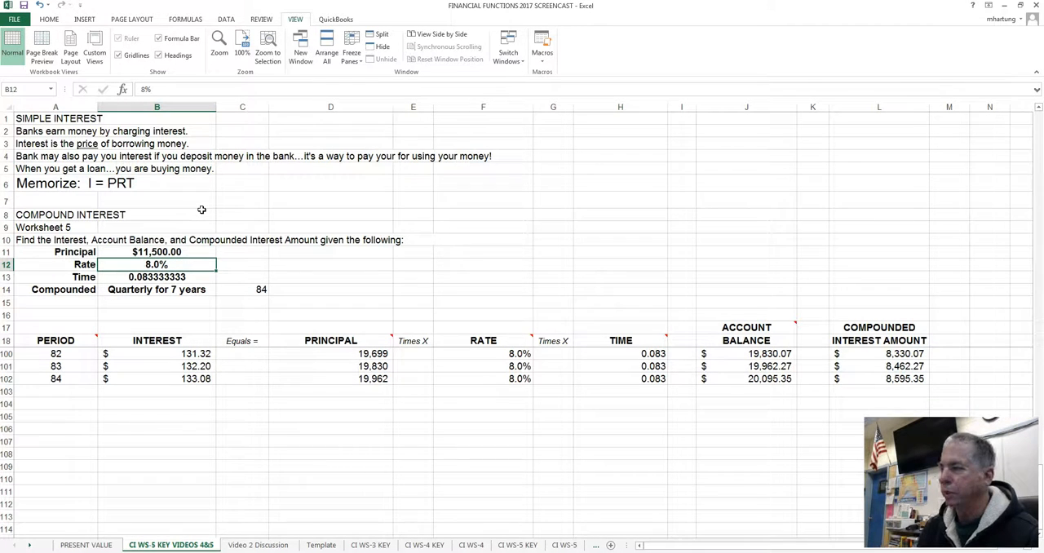
left_click(759, 380)
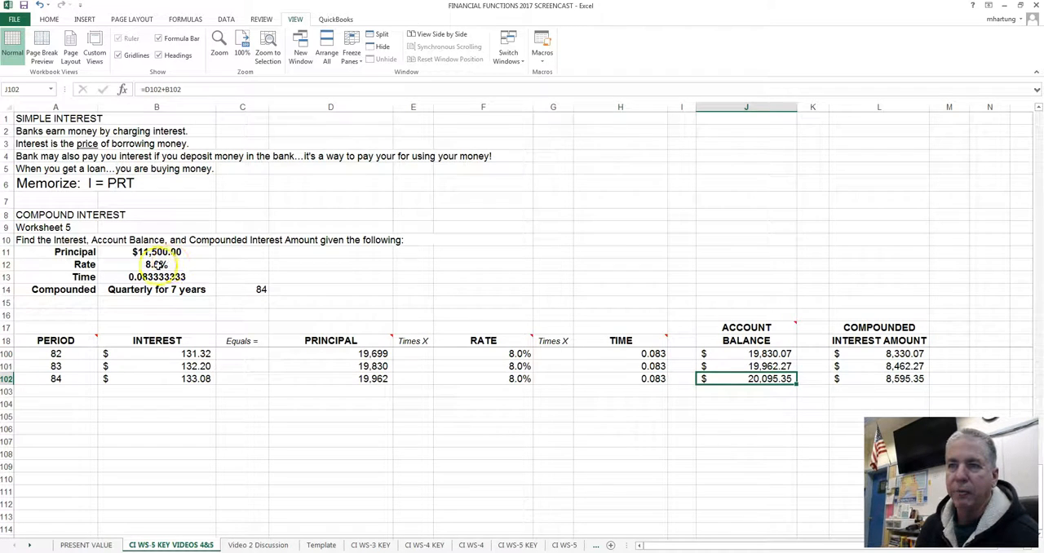
left_click(155, 265)
left_click(161, 277)
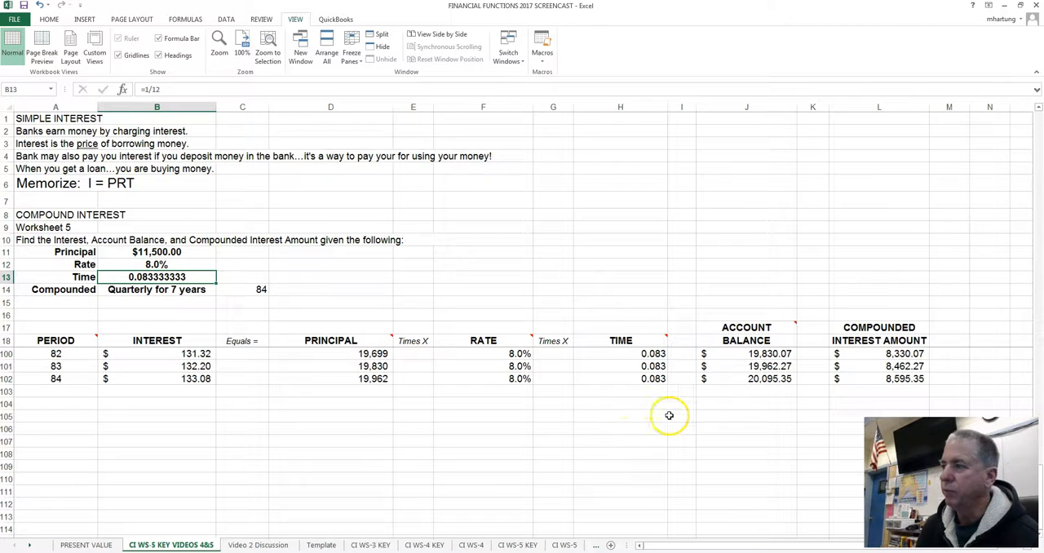
left_click(740, 379)
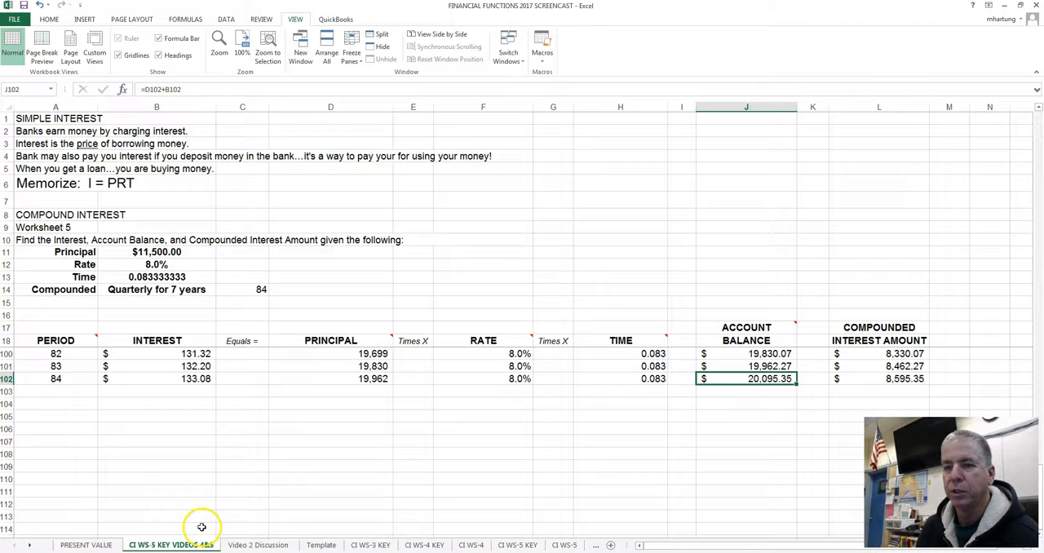
Step: On the PRESENT VALUE sheet, start a PV formula in cell G9 beside problem 1 with a rate of .08/12
left_click(88, 545)
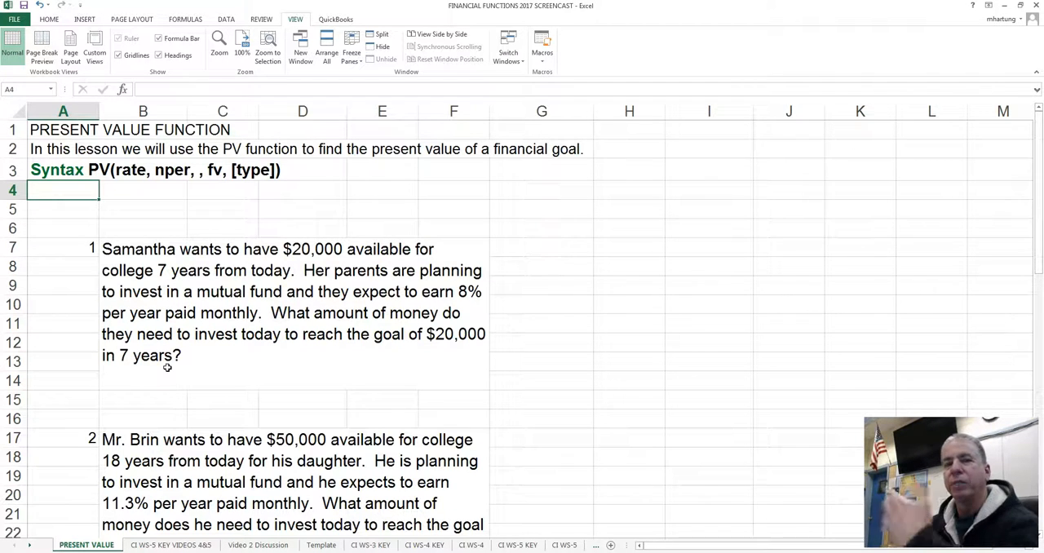
left_click(287, 260)
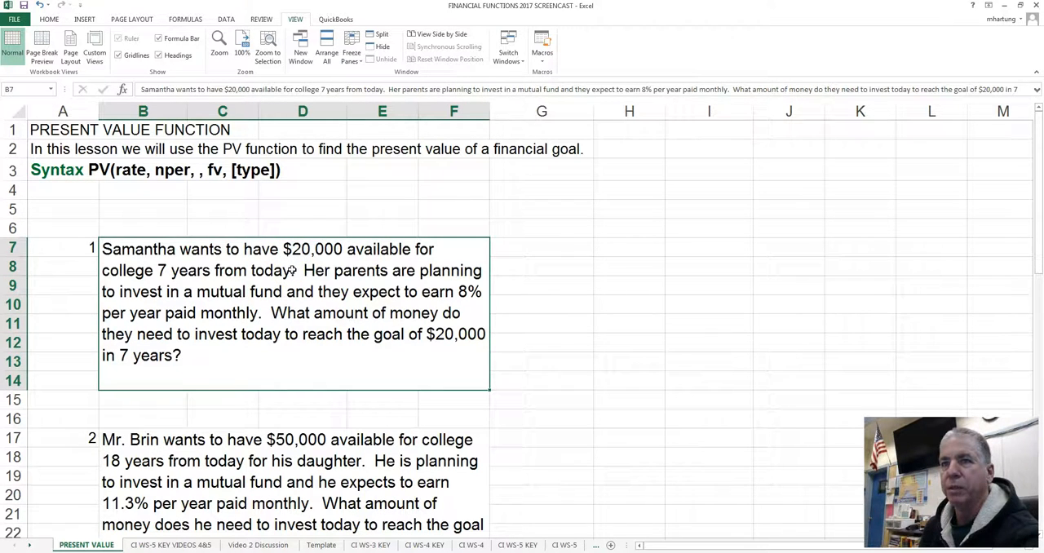
left_click(546, 291)
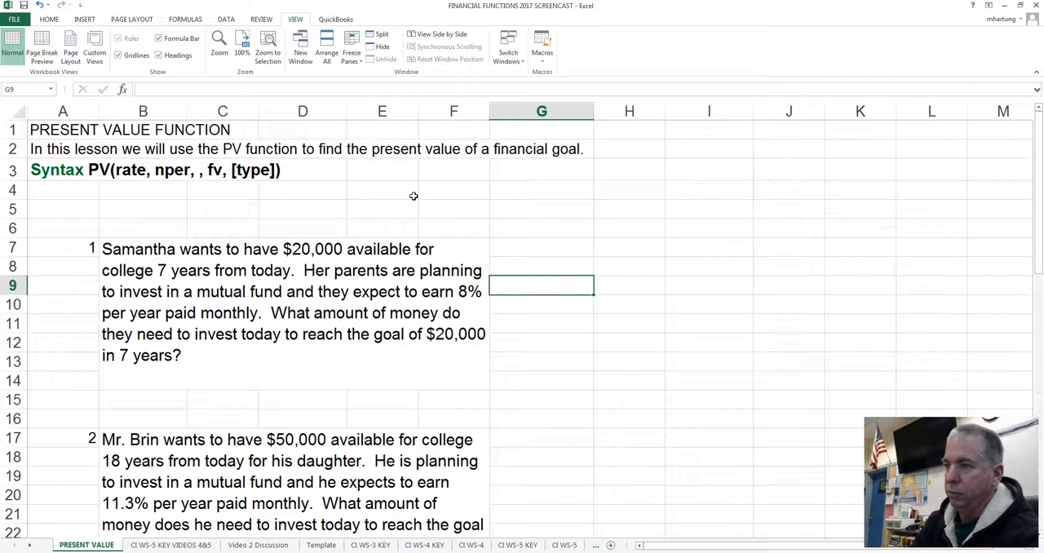
type("=")
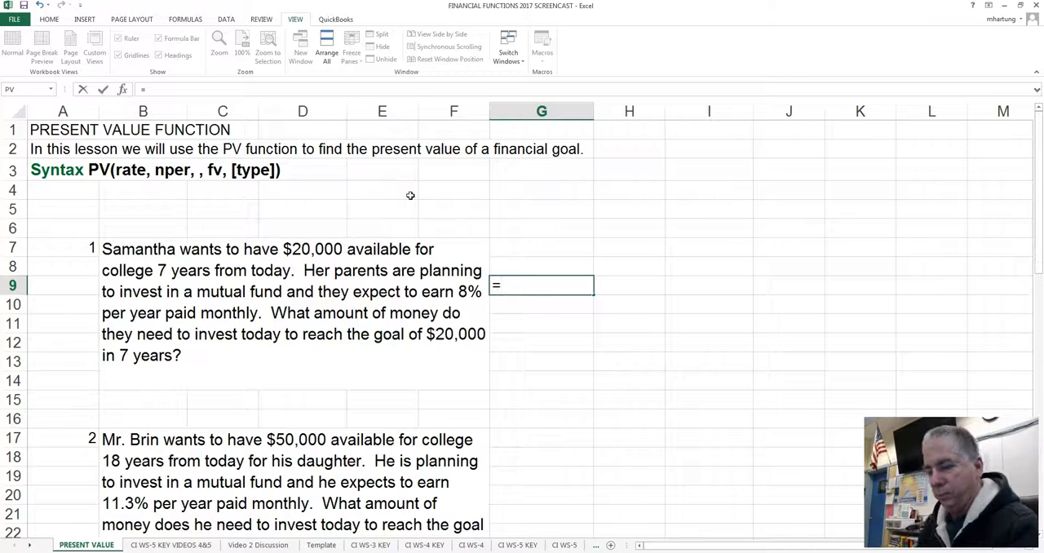
type("p")
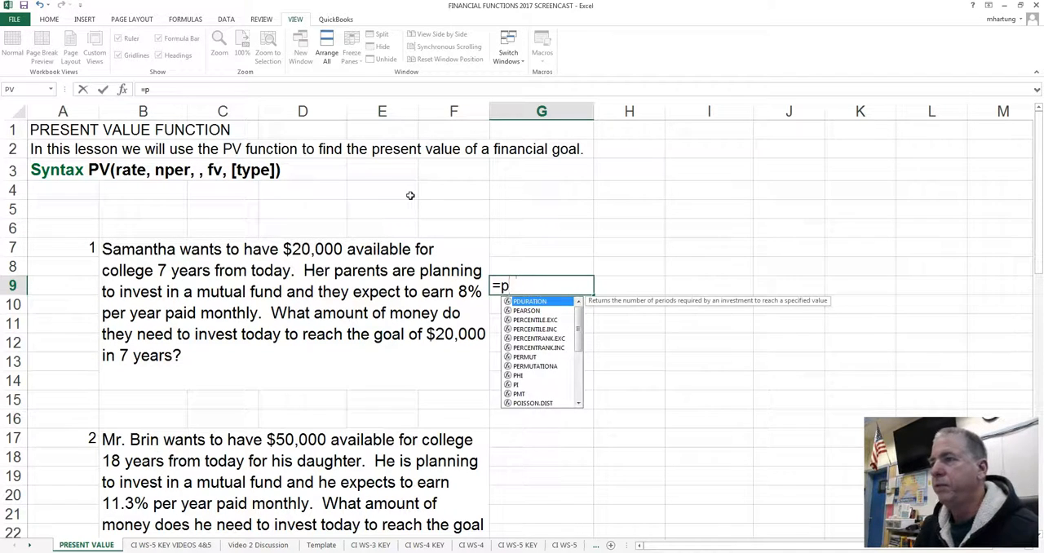
type("v")
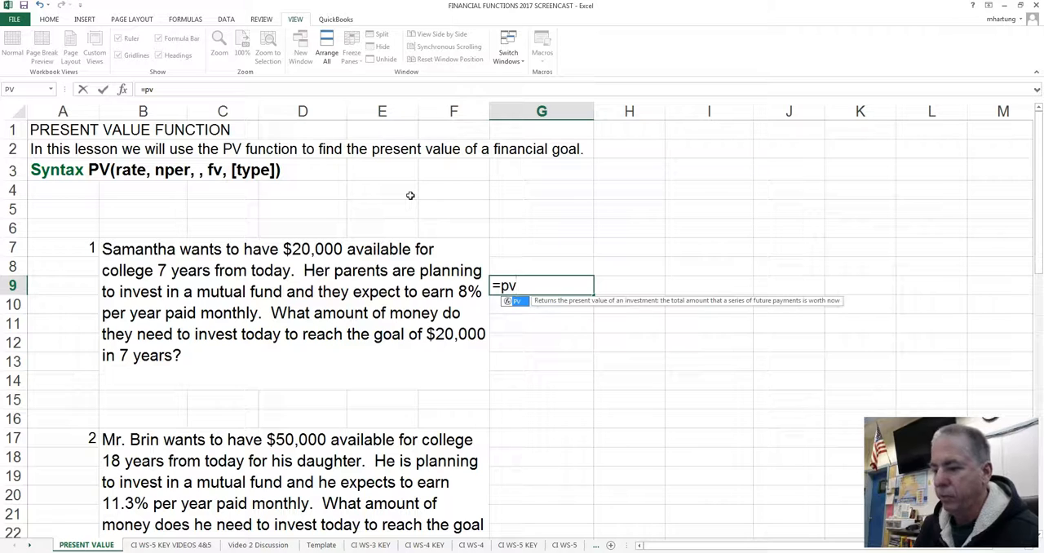
type("(")
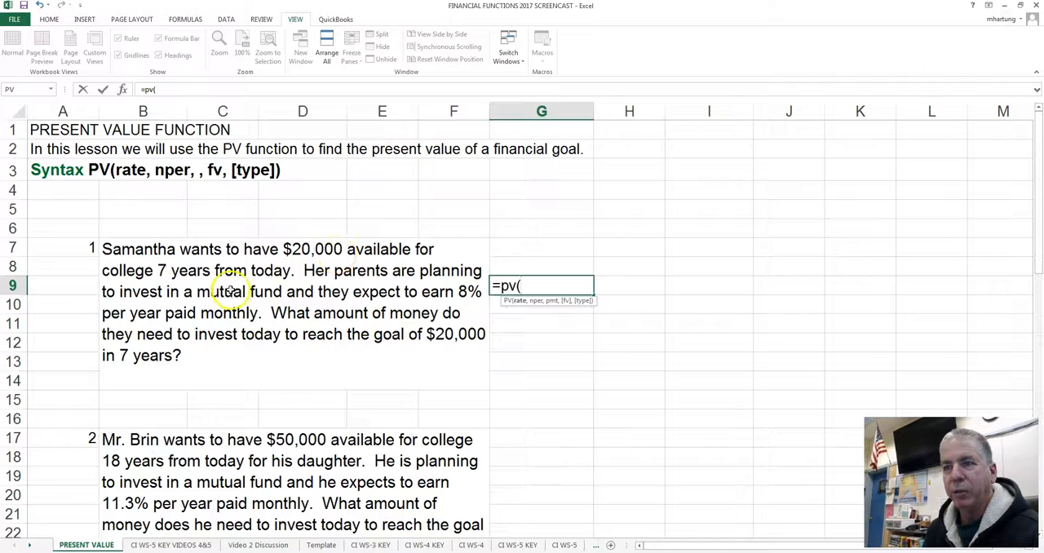
type(".08")
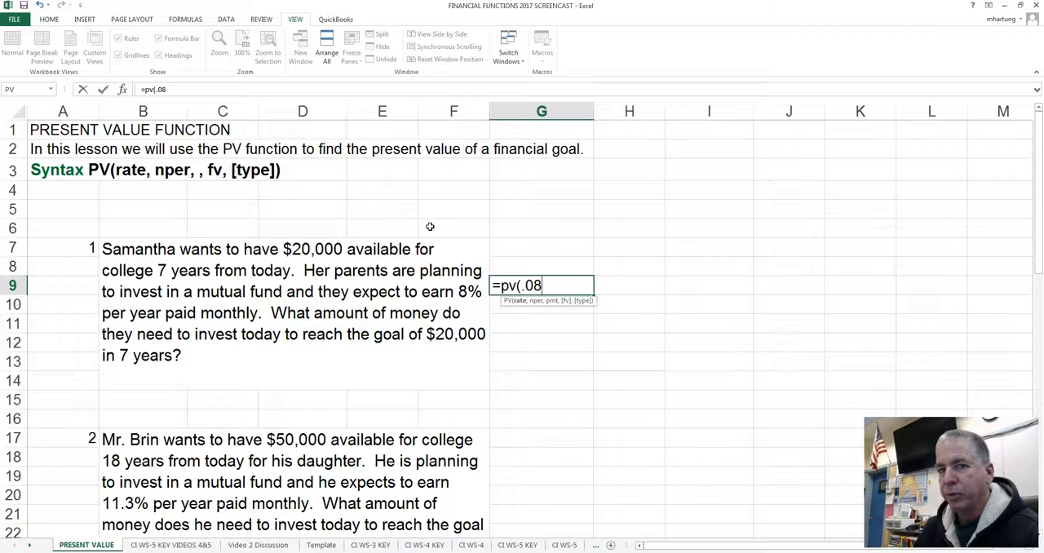
type("/12")
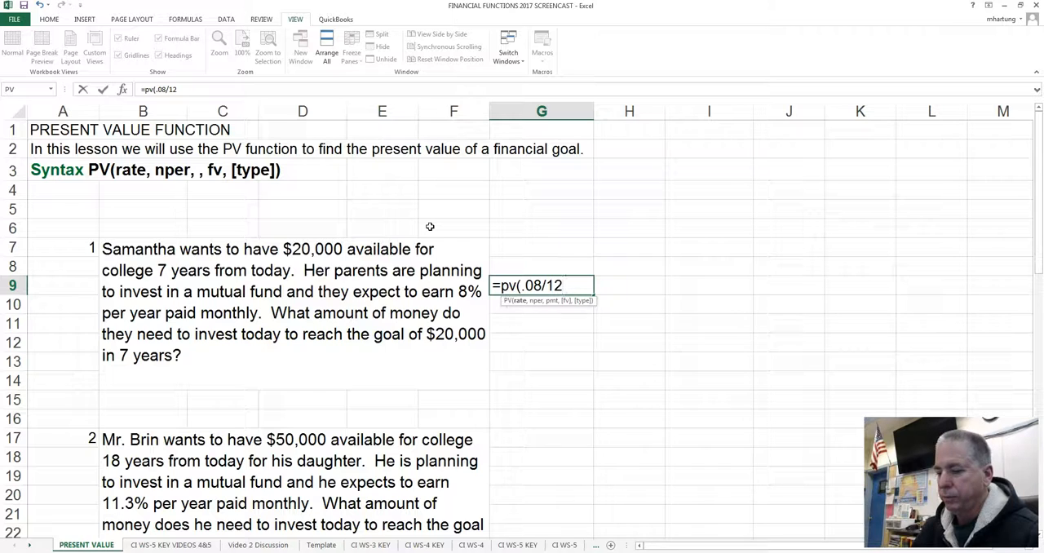
type(",")
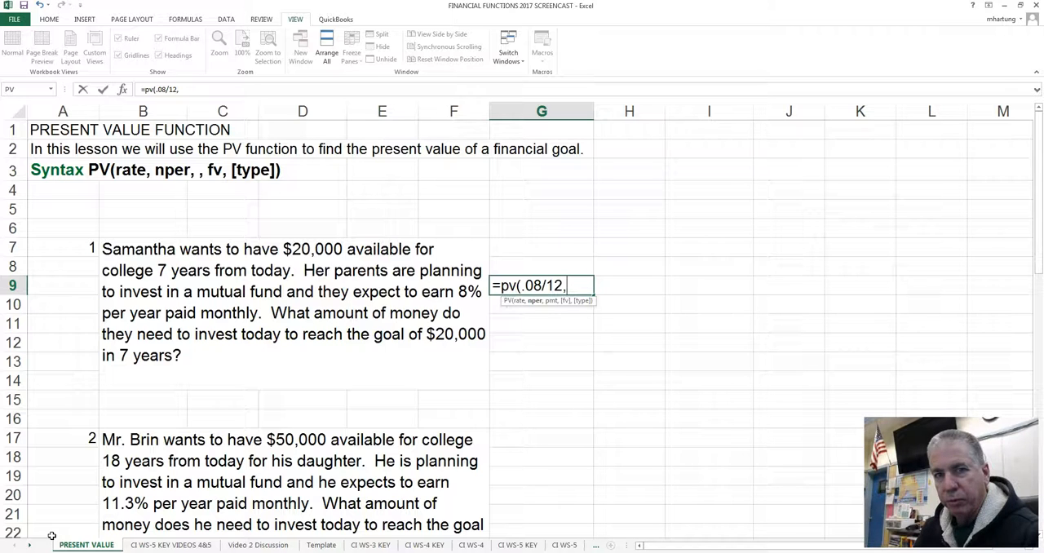
Step: Enter 7*12 as the number of periods in the PV formula in G9
type("7*")
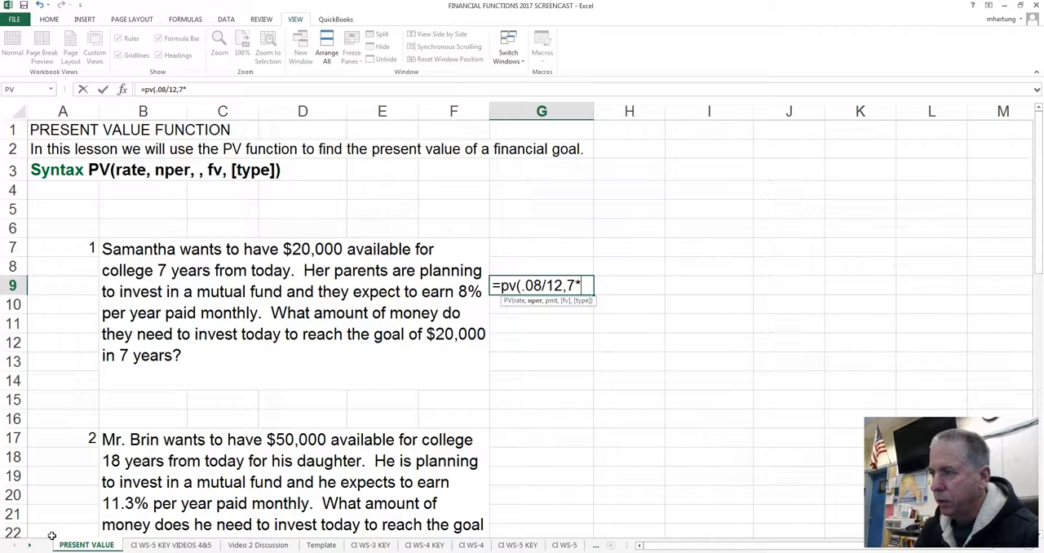
type("12")
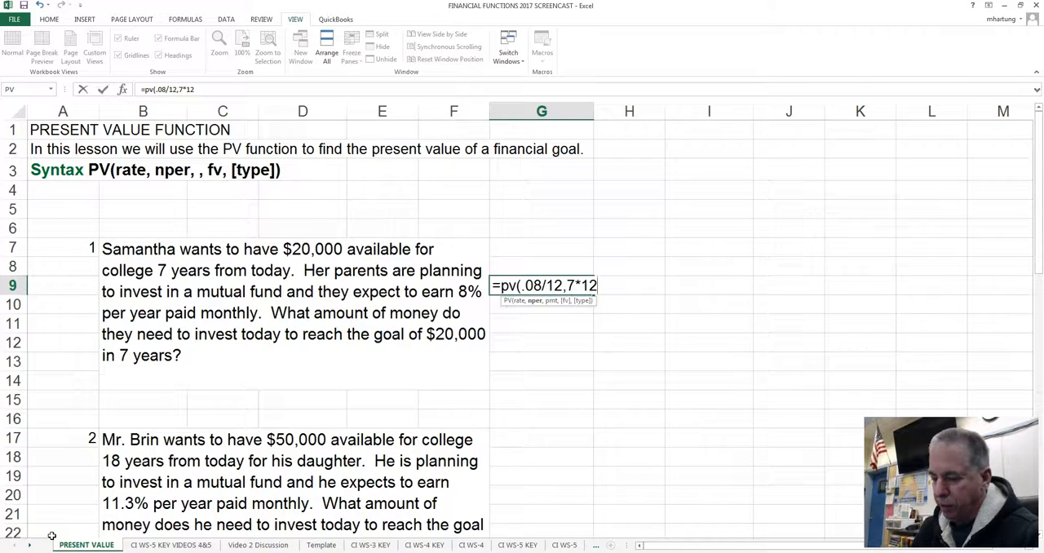
type(",")
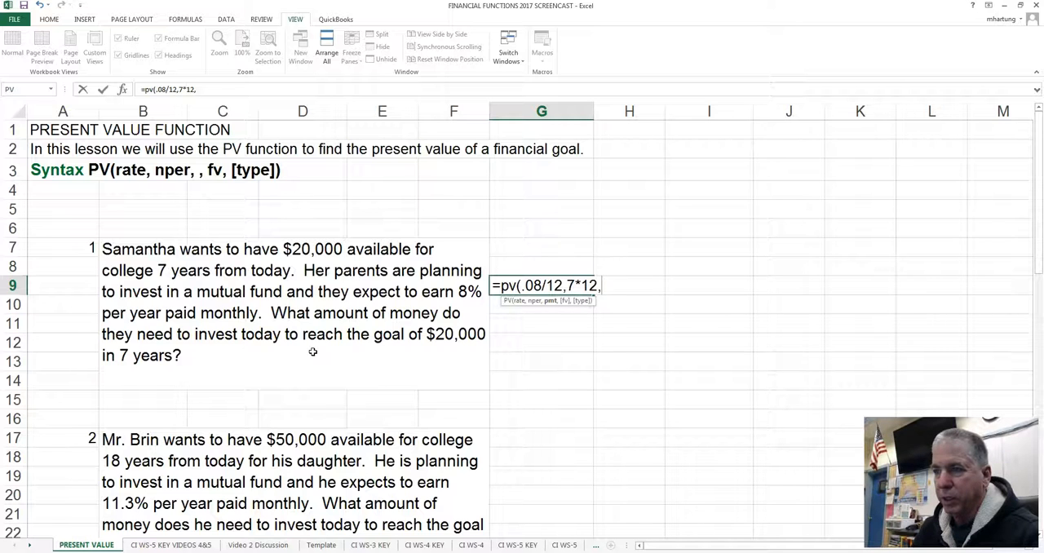
Step: Leave the payment argument empty, enter 20000 as the future value, and complete the PV formula in G9
type(",")
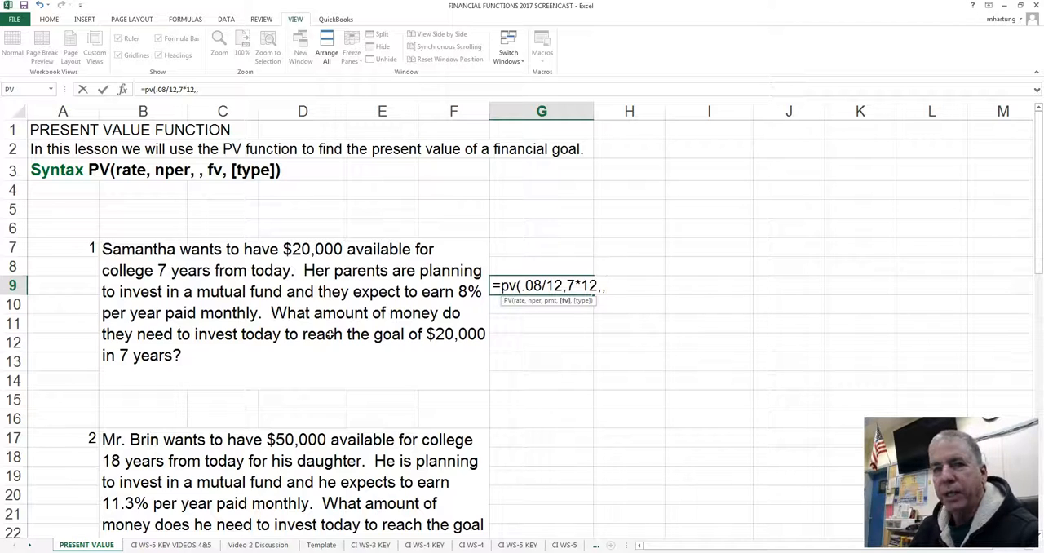
type("20000")
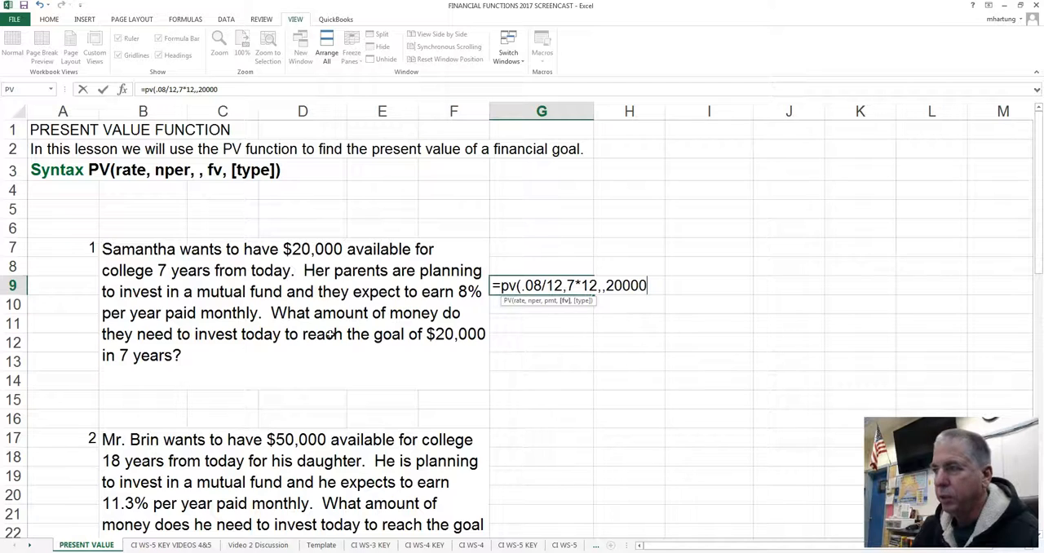
type(")")
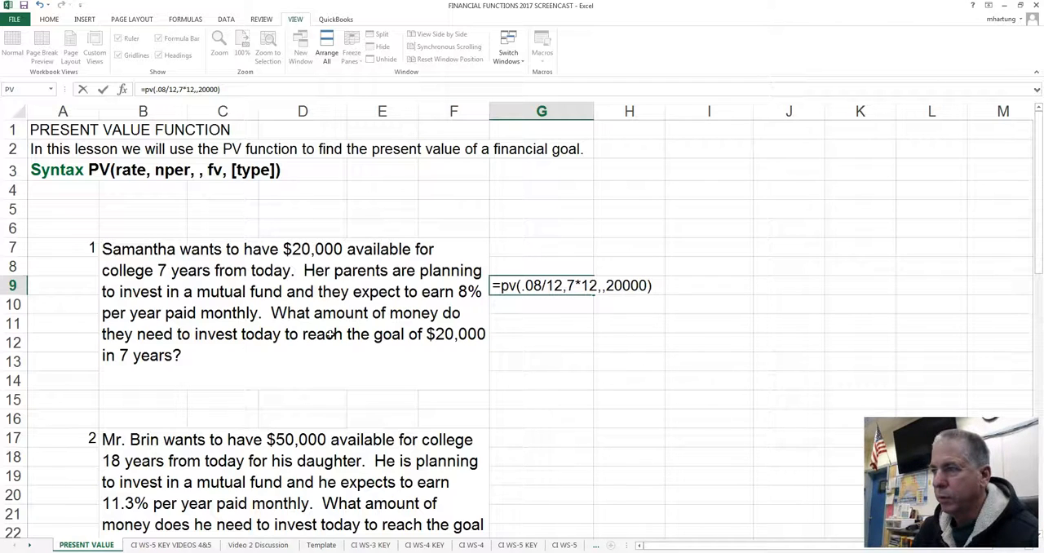
key("Return")
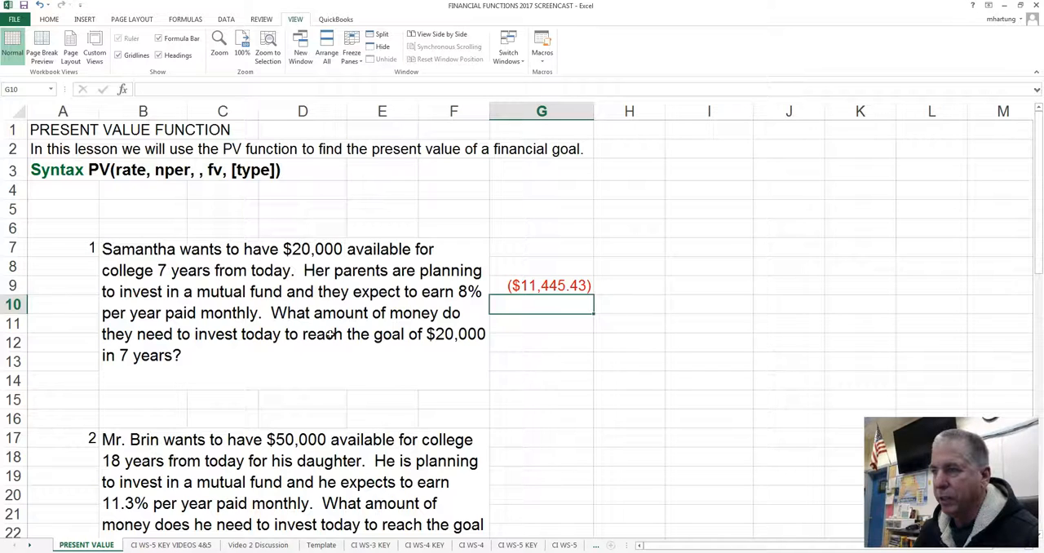
Step: Edit the PV formula in G9 so that the future value argument is -20000
key("Up")
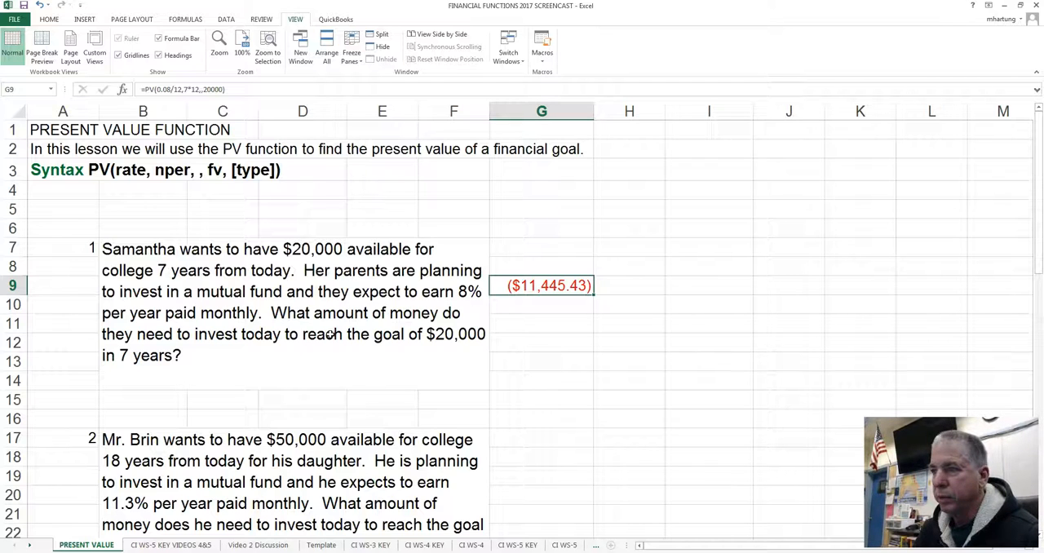
key("F2")
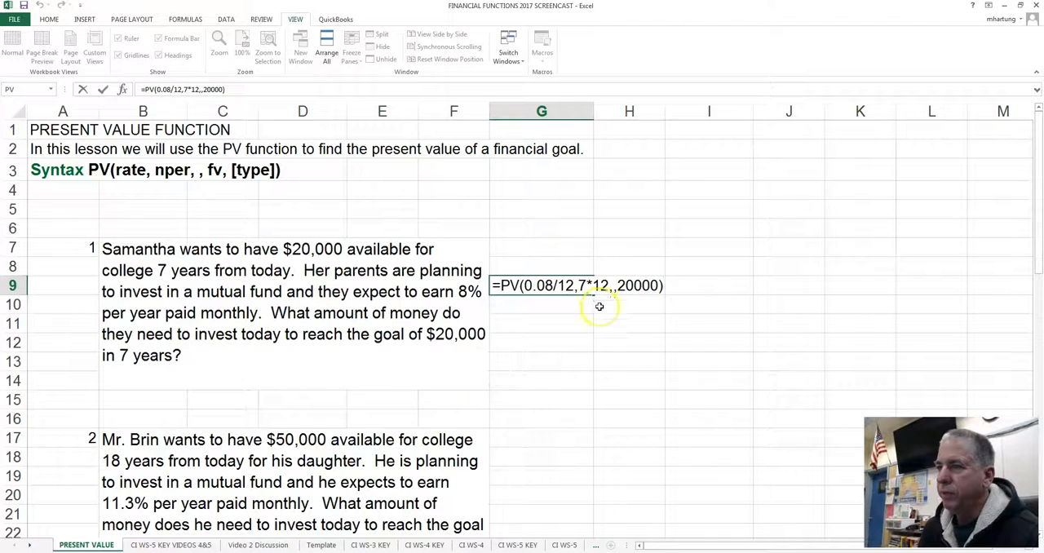
left_click(619, 285)
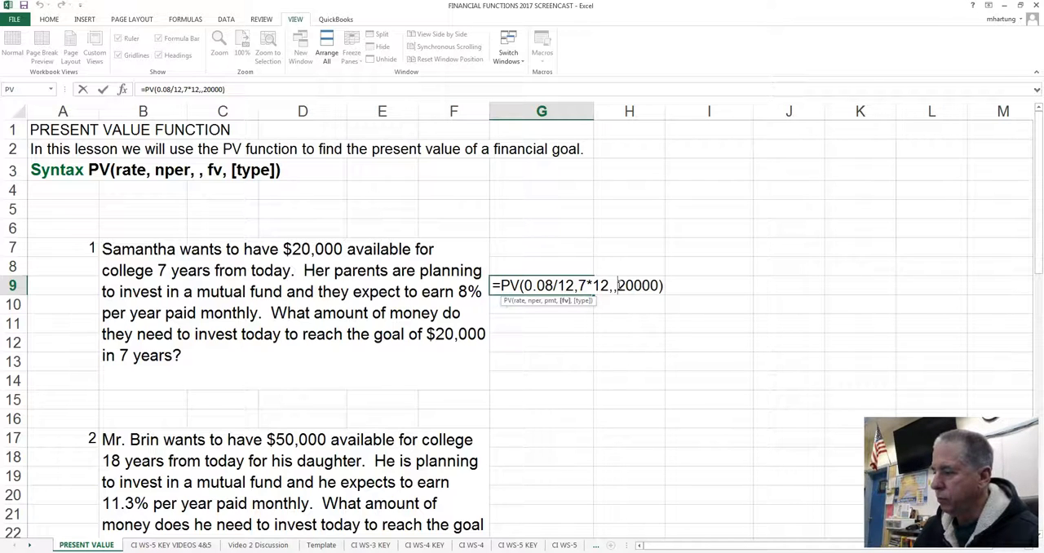
type("-")
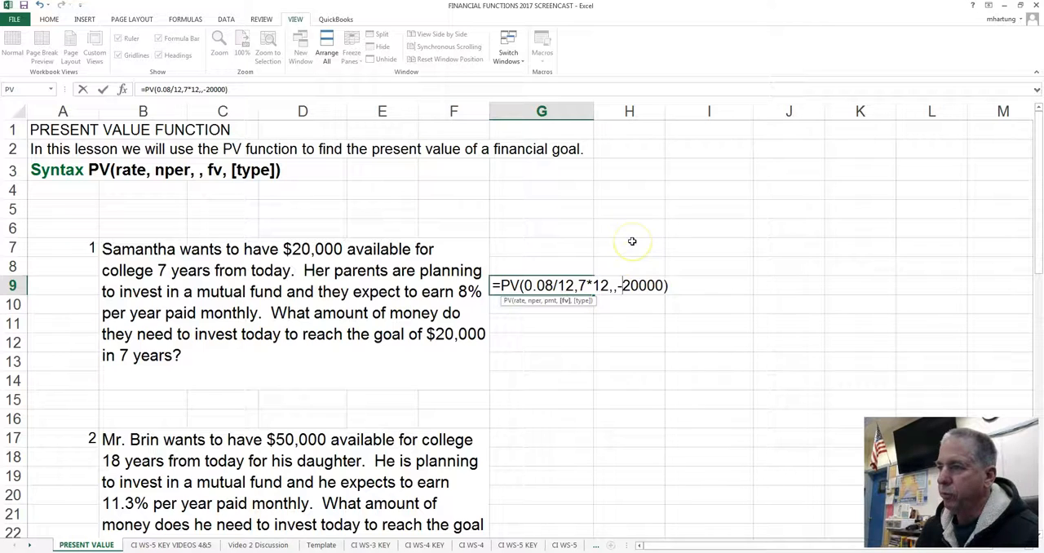
key("Return")
Step: Review the PV formula in G9 and look over the remaining present value problems further down the sheet
double_click(554, 285)
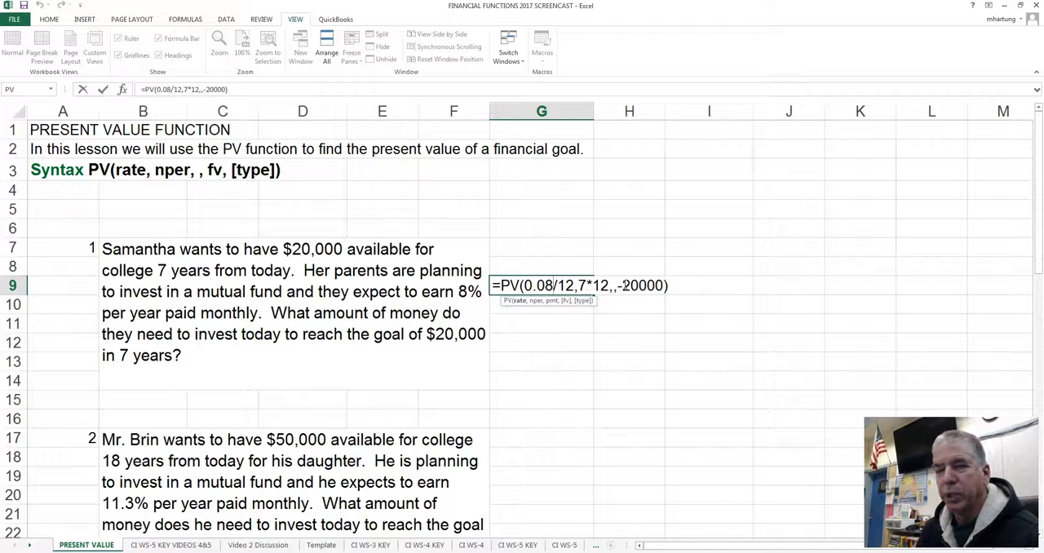
key("Escape")
left_click(552, 306)
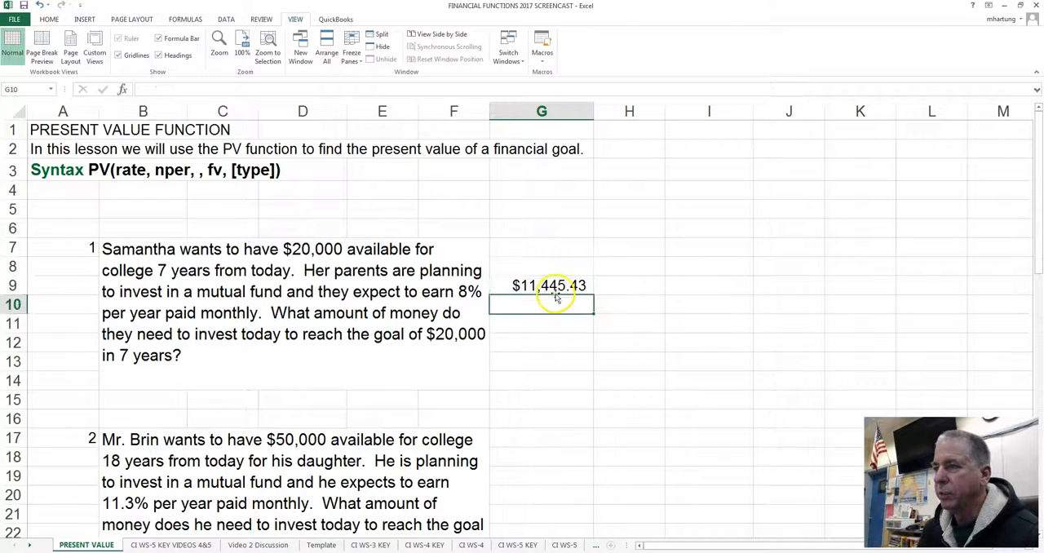
left_click(564, 267)
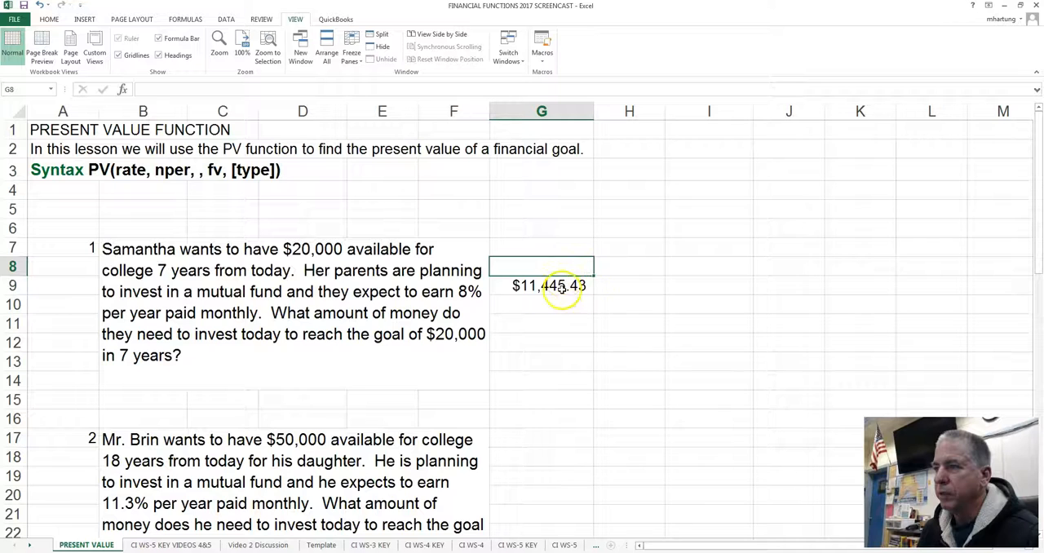
left_click(555, 283)
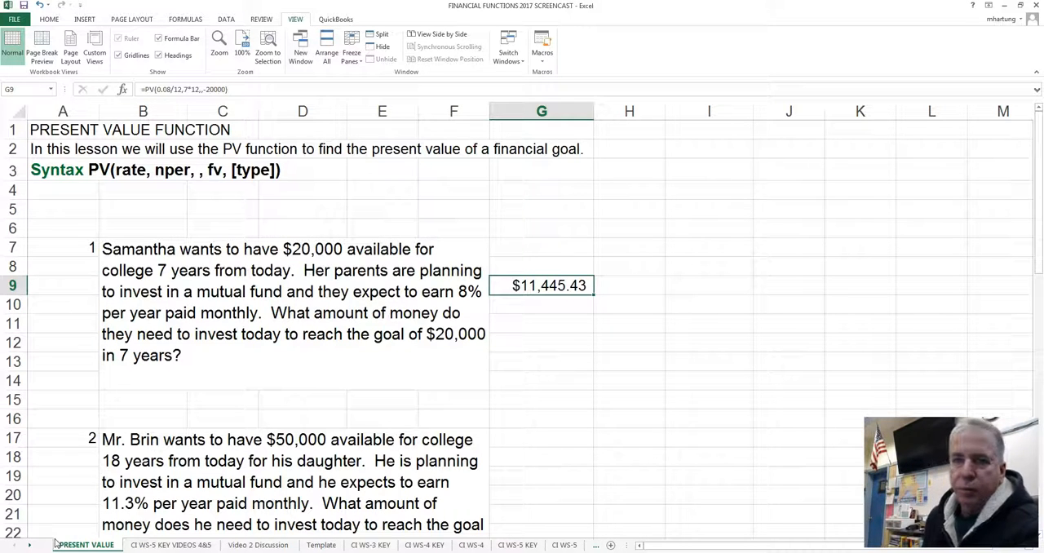
scroll(208, 489, "down", 2)
scroll(207, 491, "down", 5)
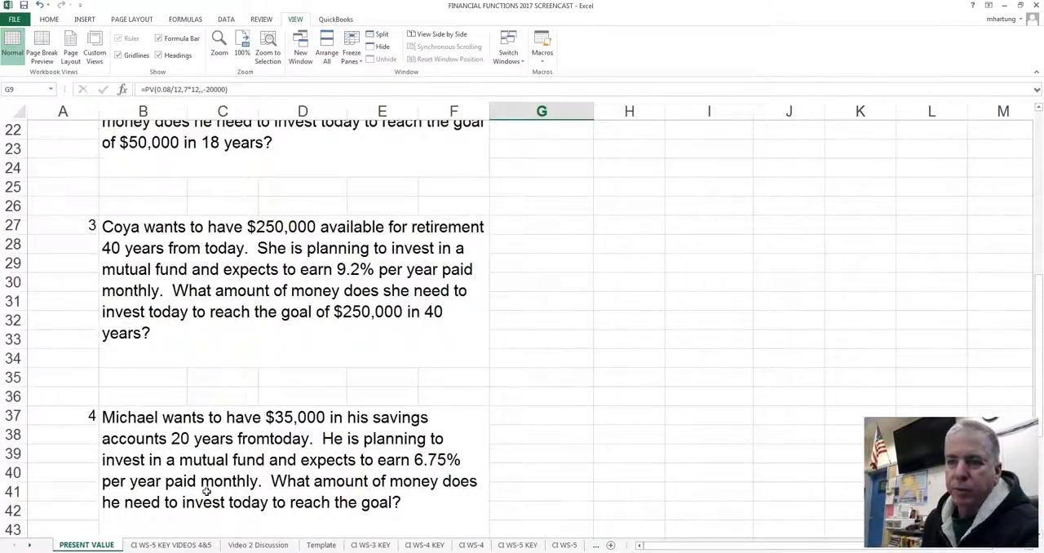
scroll(207, 491, "up", 7)
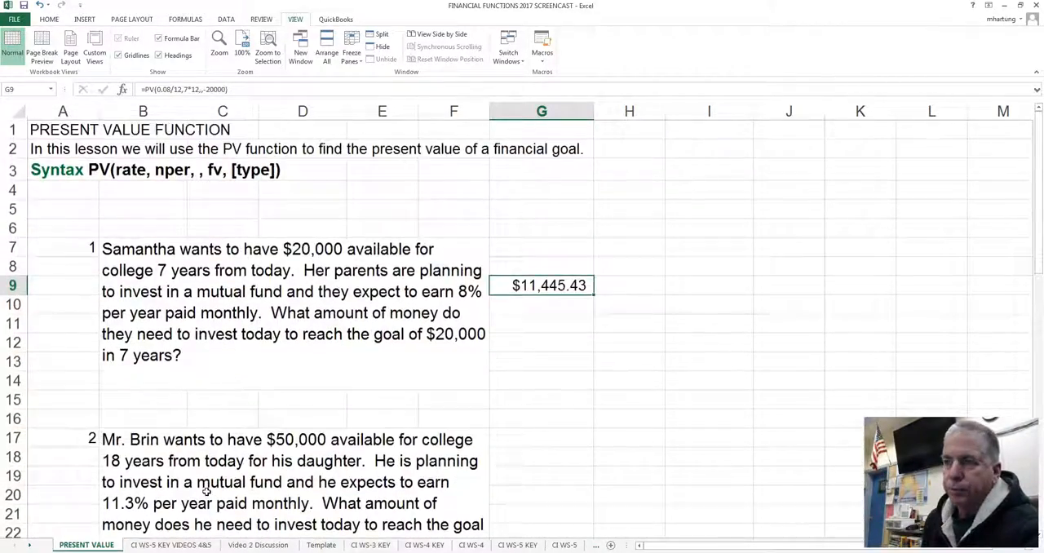